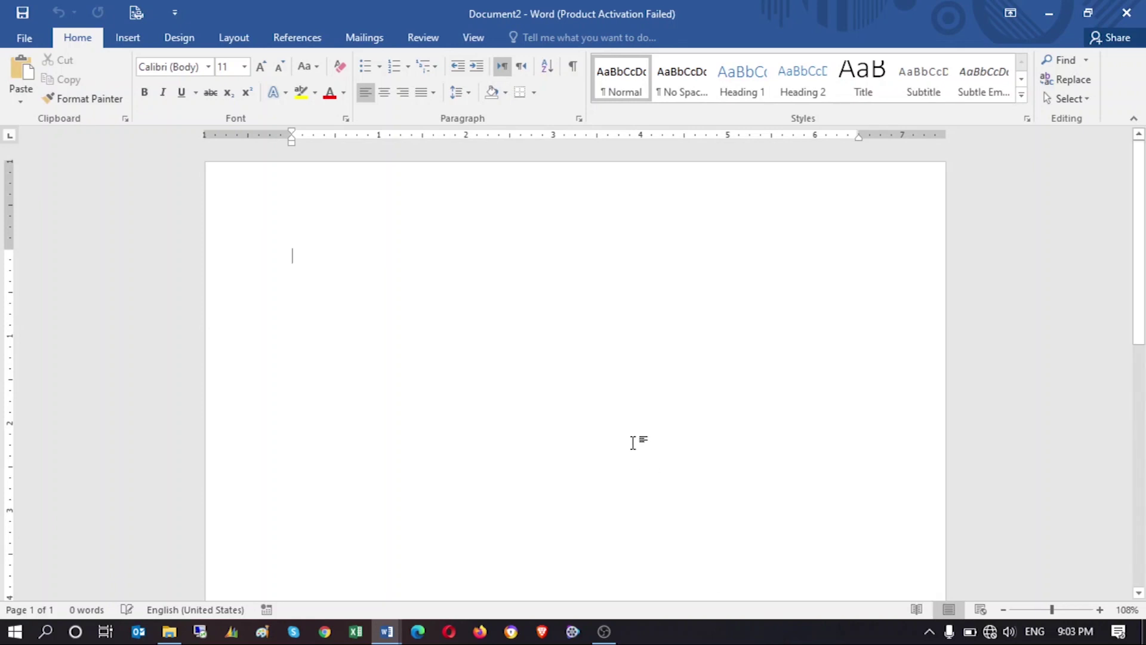
- In the header, draw a rectangle stretched across the full page width at the top
{"action": "double_click", "coordinate": [457, 196]}
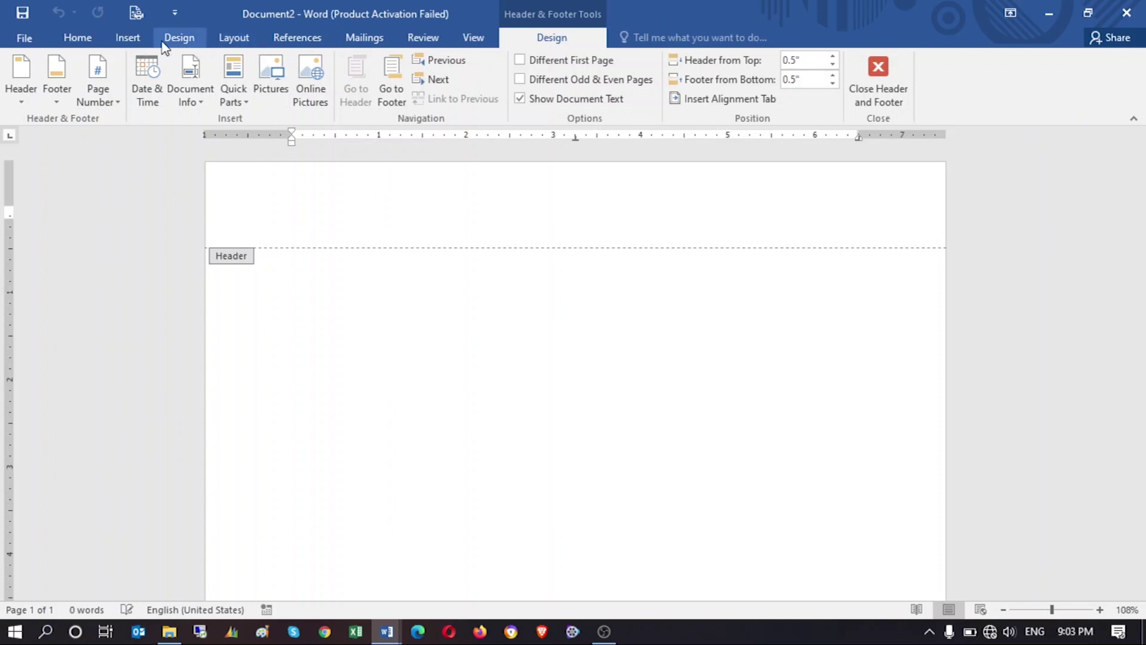
{"action": "left_click", "coordinate": [125, 38]}
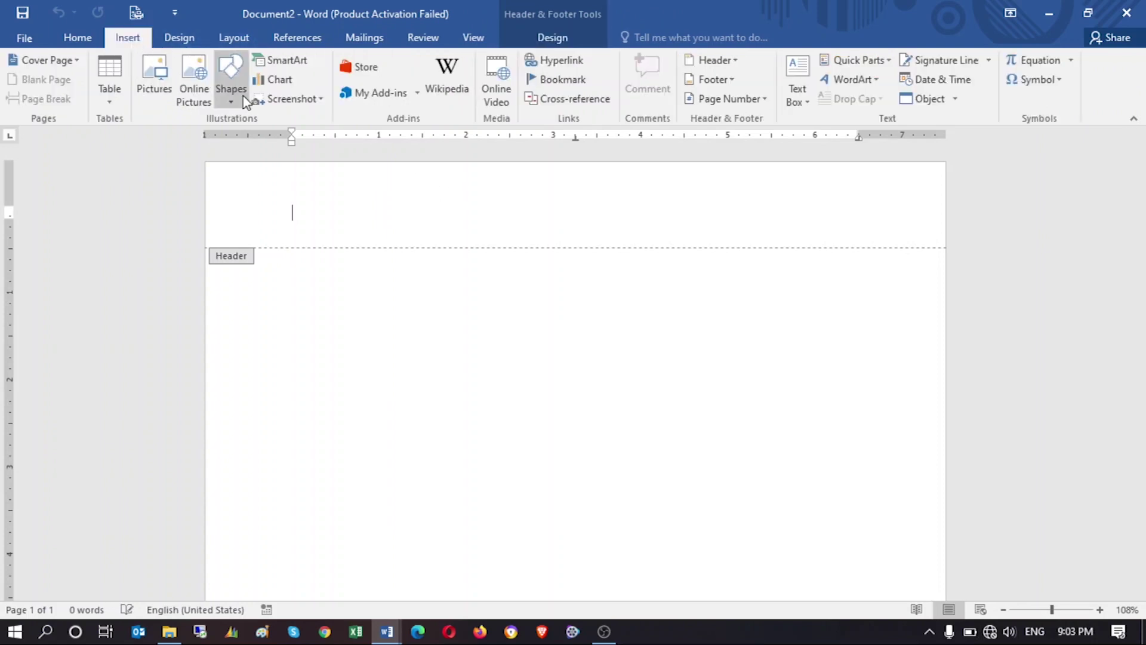
{"action": "left_click", "coordinate": [233, 111]}
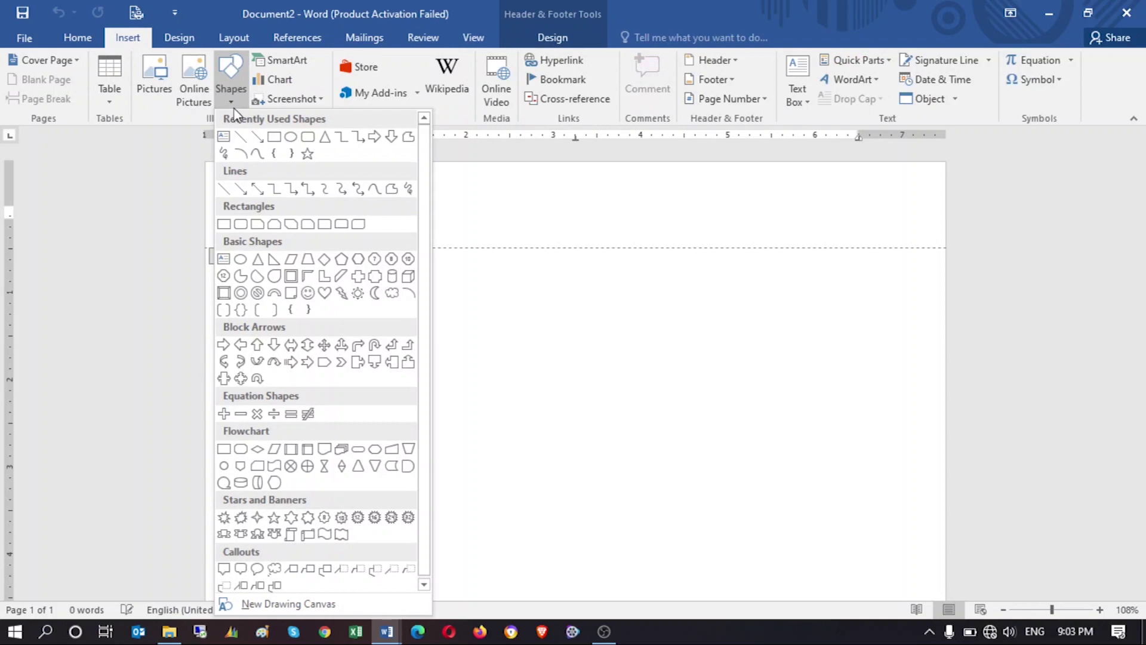
{"action": "left_click", "coordinate": [273, 137]}
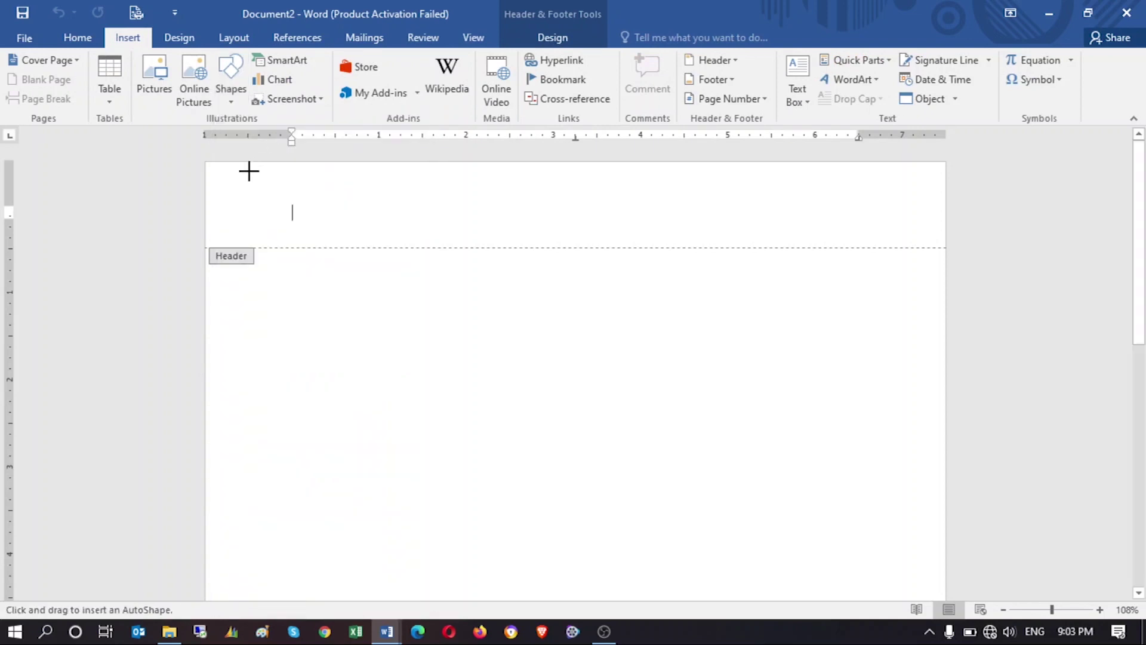
{"action": "left_click_drag", "start_coordinate": [227, 177], "coordinate": [944, 274]}
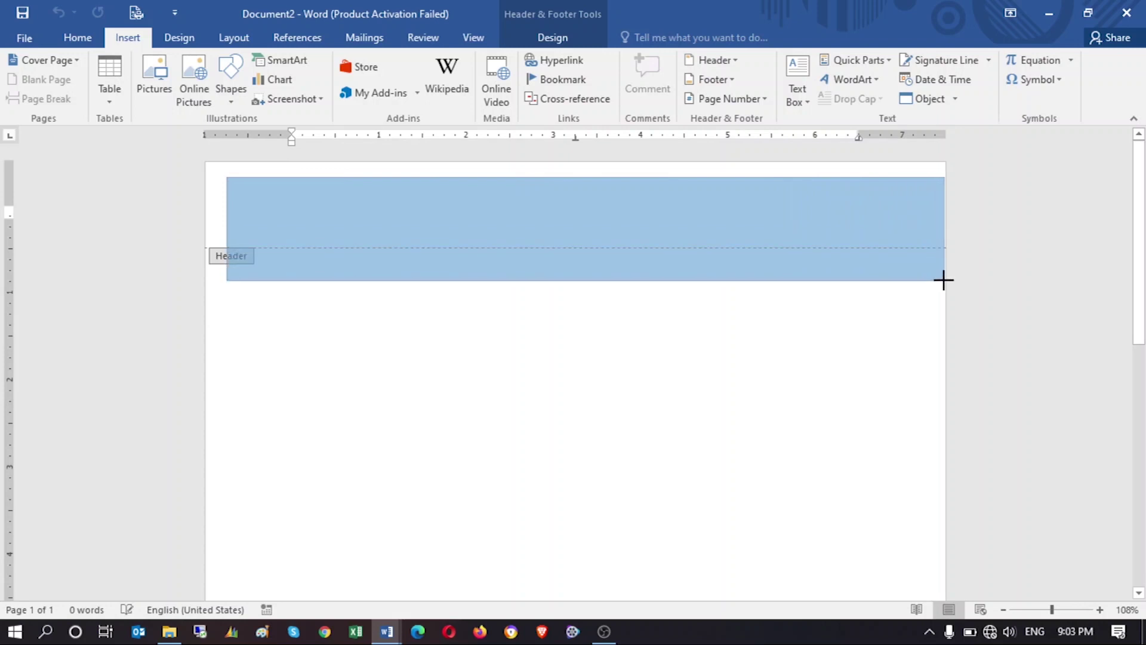
{"action": "left_click_drag", "start_coordinate": [944, 273], "coordinate": [944, 285]}
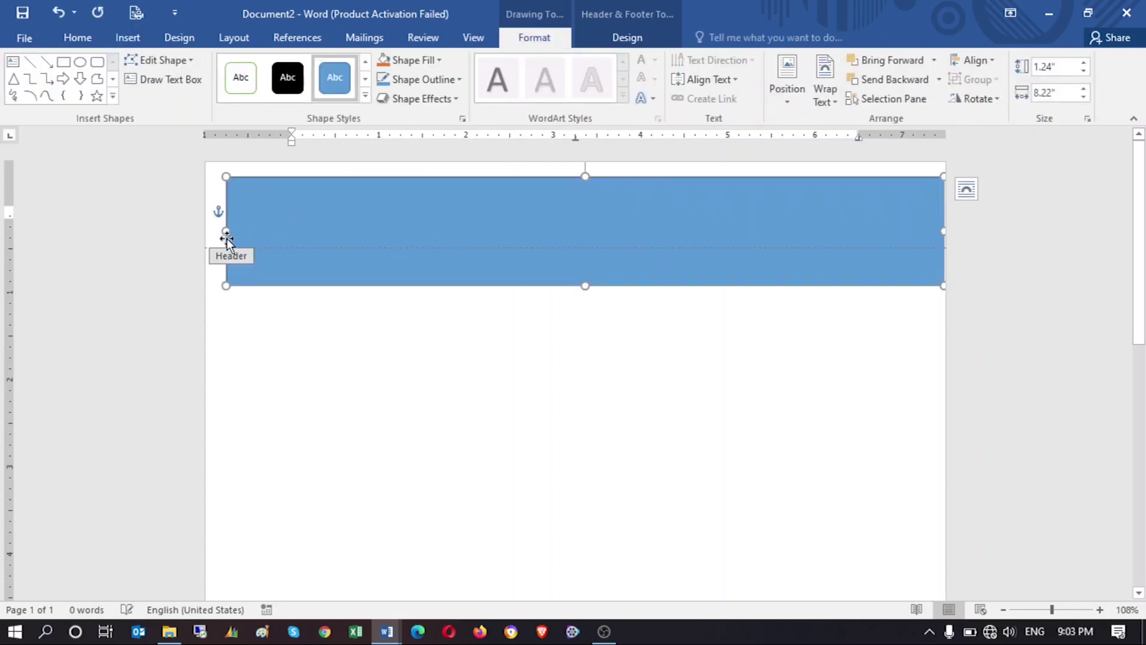
{"action": "left_click_drag", "start_coordinate": [227, 231], "coordinate": [204, 234]}
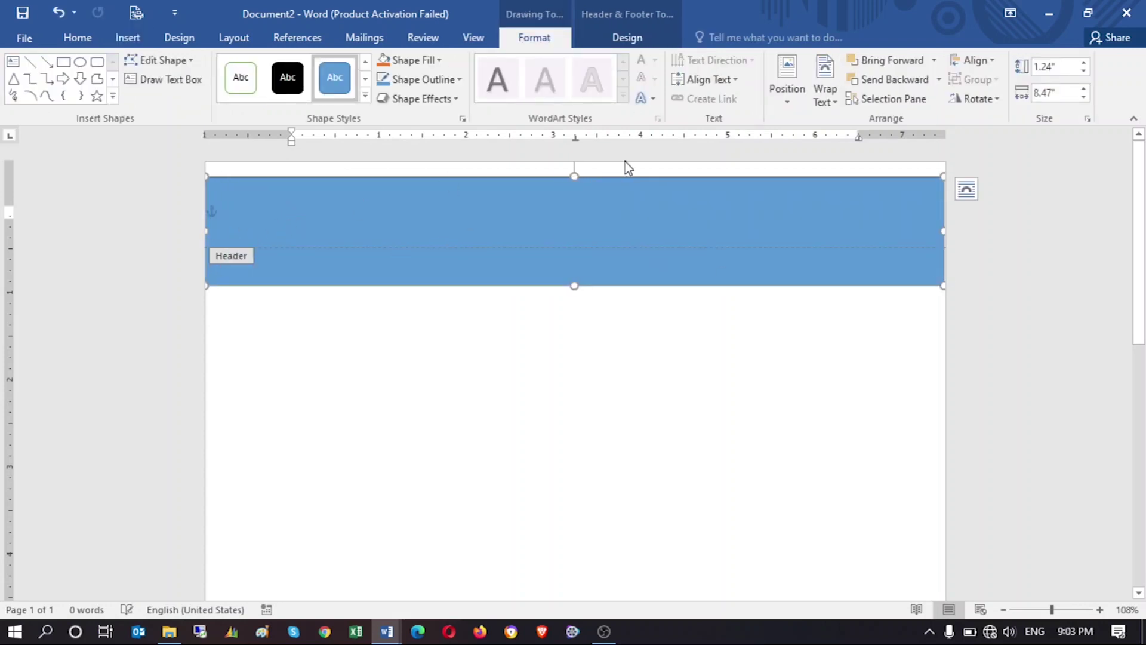
{"action": "left_click_drag", "start_coordinate": [575, 175], "coordinate": [576, 162]}
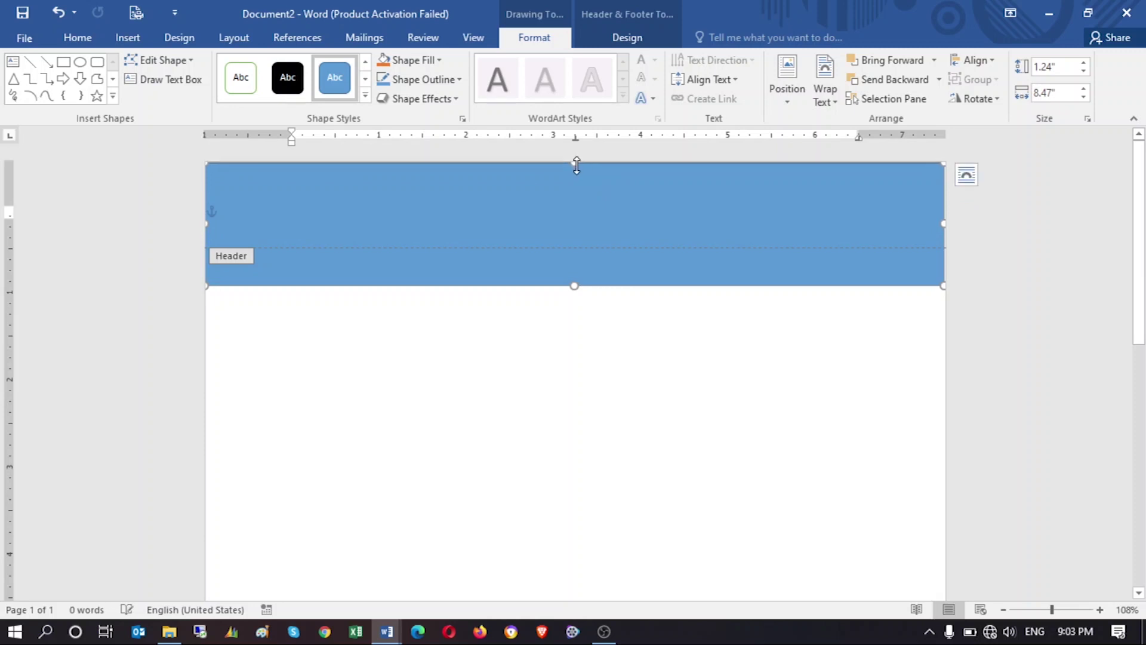
{"action": "left_click_drag", "start_coordinate": [572, 287], "coordinate": [572, 315]}
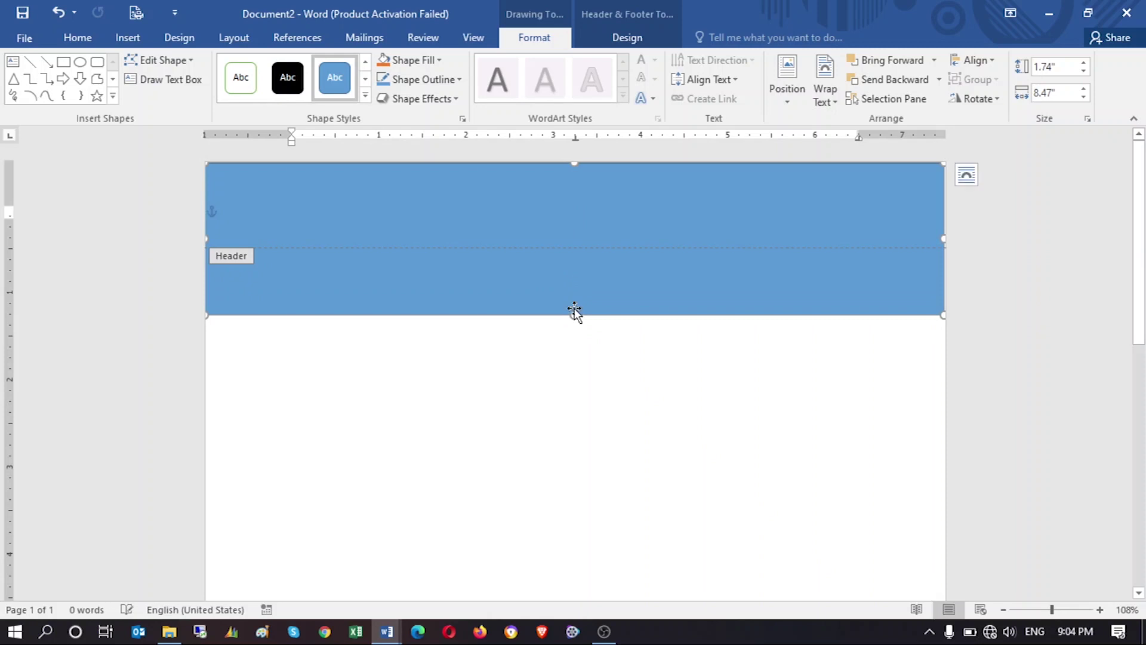
- Fill the top banner black and draw a tall sidebar rectangle down the left side
{"action": "left_click", "coordinate": [438, 60]}
{"action": "left_click", "coordinate": [397, 157]}
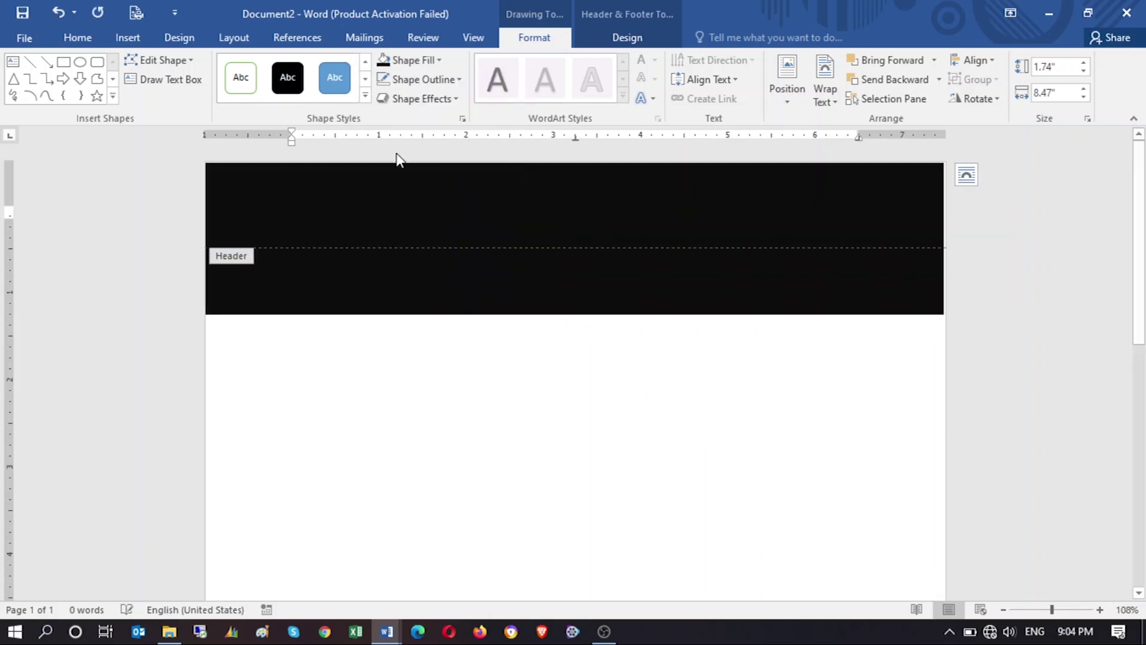
{"action": "left_click", "coordinate": [63, 61]}
{"action": "mouse_move", "coordinate": [302, 198]}
{"action": "left_mouse_down"}
{"action": "mouse_move", "coordinate": [435, 530]}
{"action": "mouse_move", "coordinate": [429, 568]}
{"action": "left_mouse_up"}
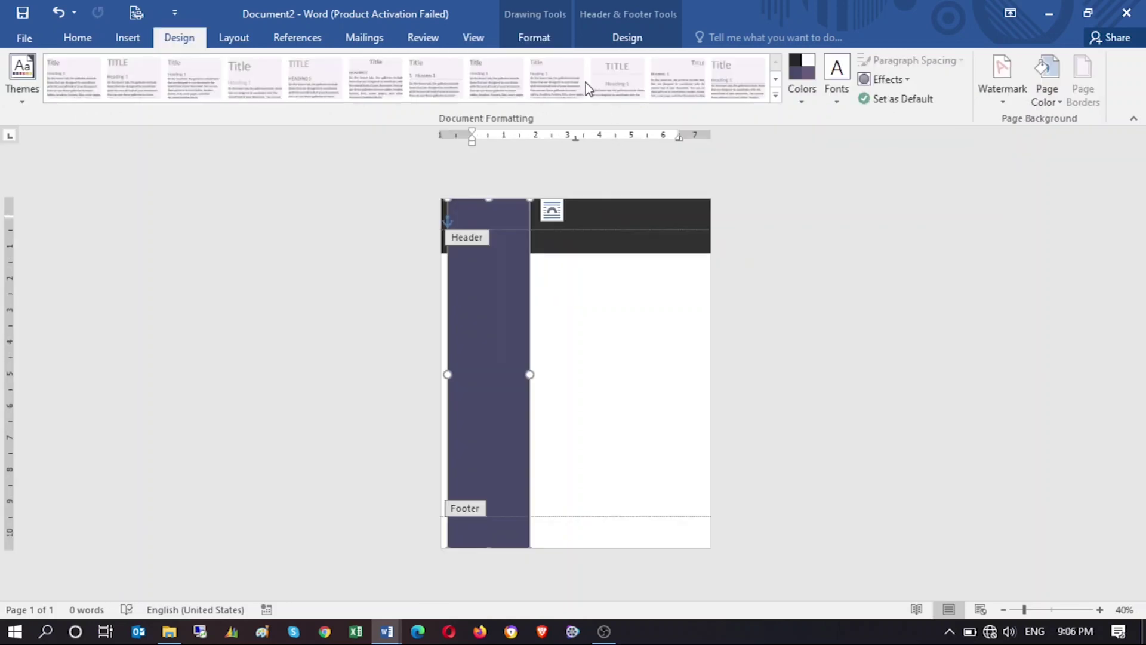
- Fill the left sidebar with dark maroon and close header editing
{"action": "left_click", "coordinate": [533, 37]}
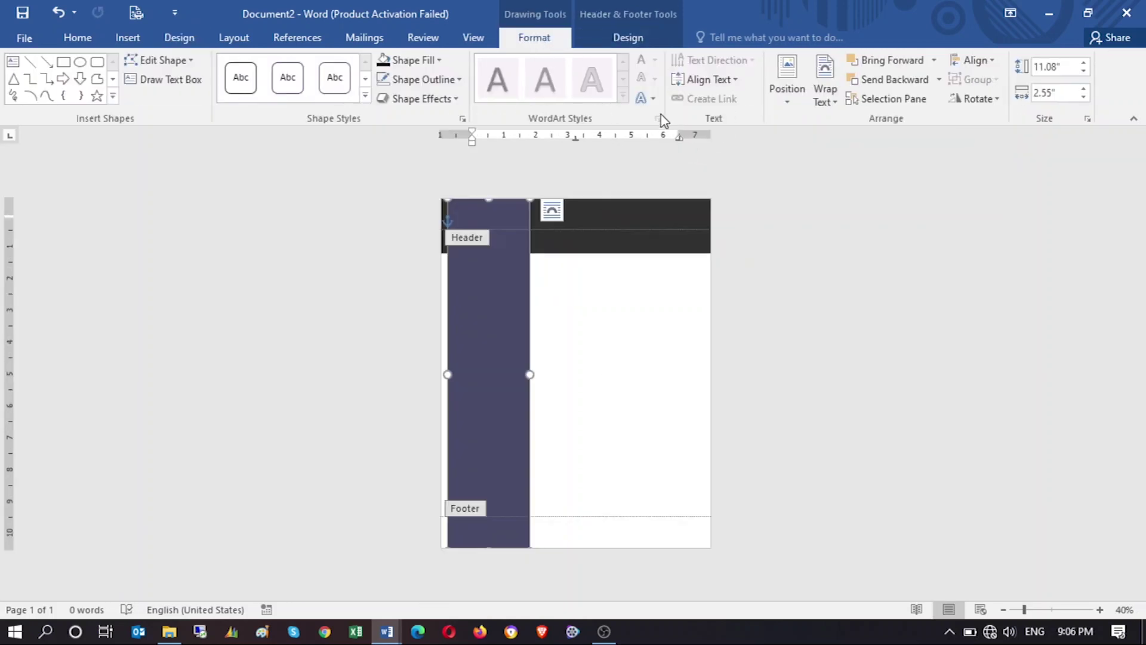
{"action": "left_click", "coordinate": [432, 62]}
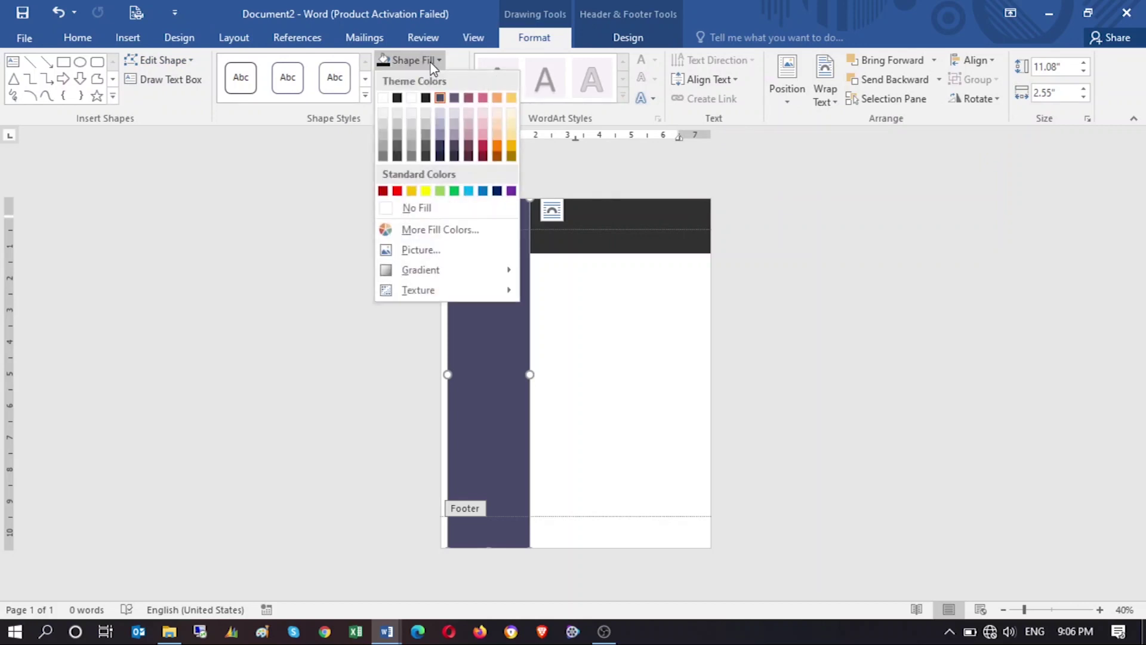
{"action": "left_click", "coordinate": [469, 147]}
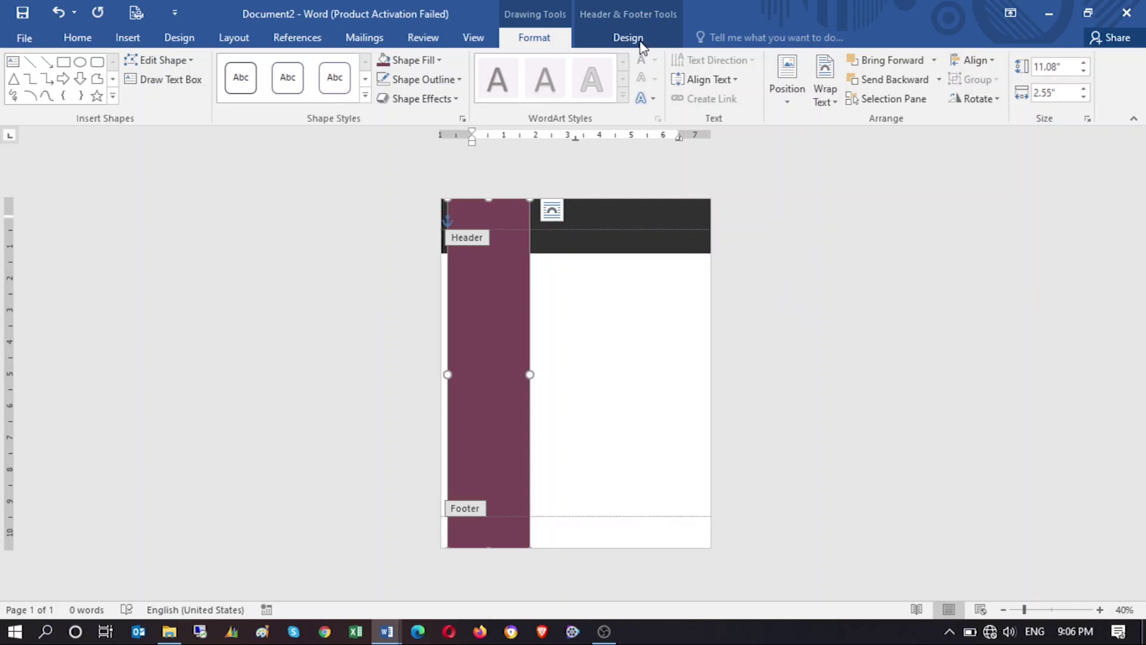
{"action": "left_click", "coordinate": [628, 37]}
{"action": "left_click", "coordinate": [879, 70]}
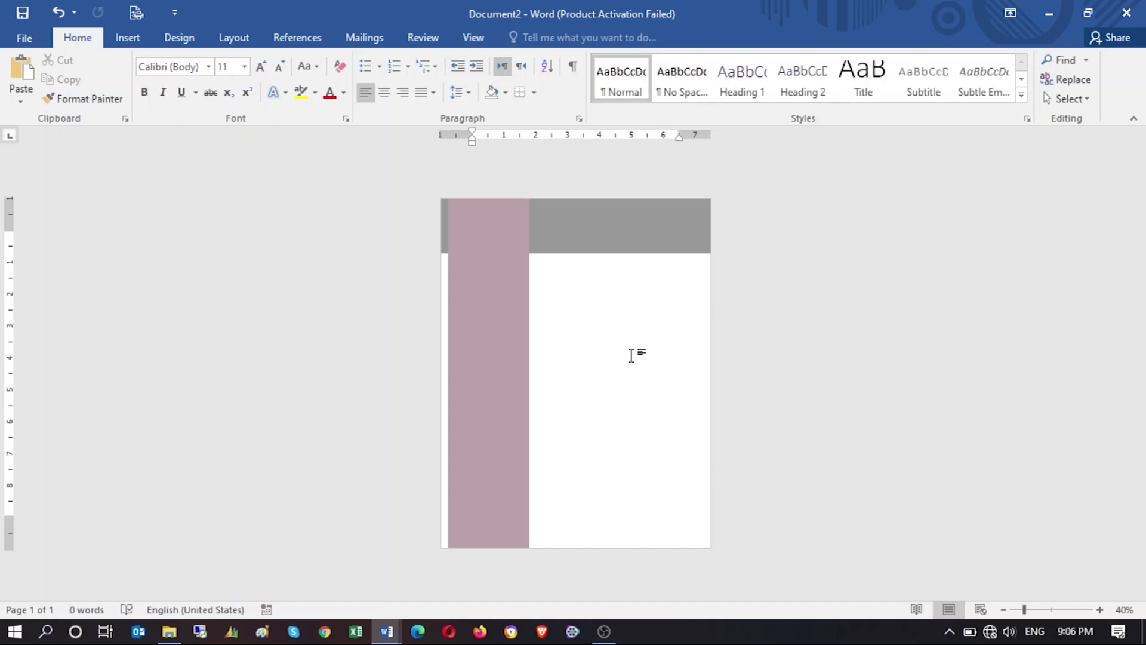
- Draw an oval as a 1.66-inch photo circle at the top of the maroon sidebar
{"action": "left_click", "coordinate": [129, 40]}
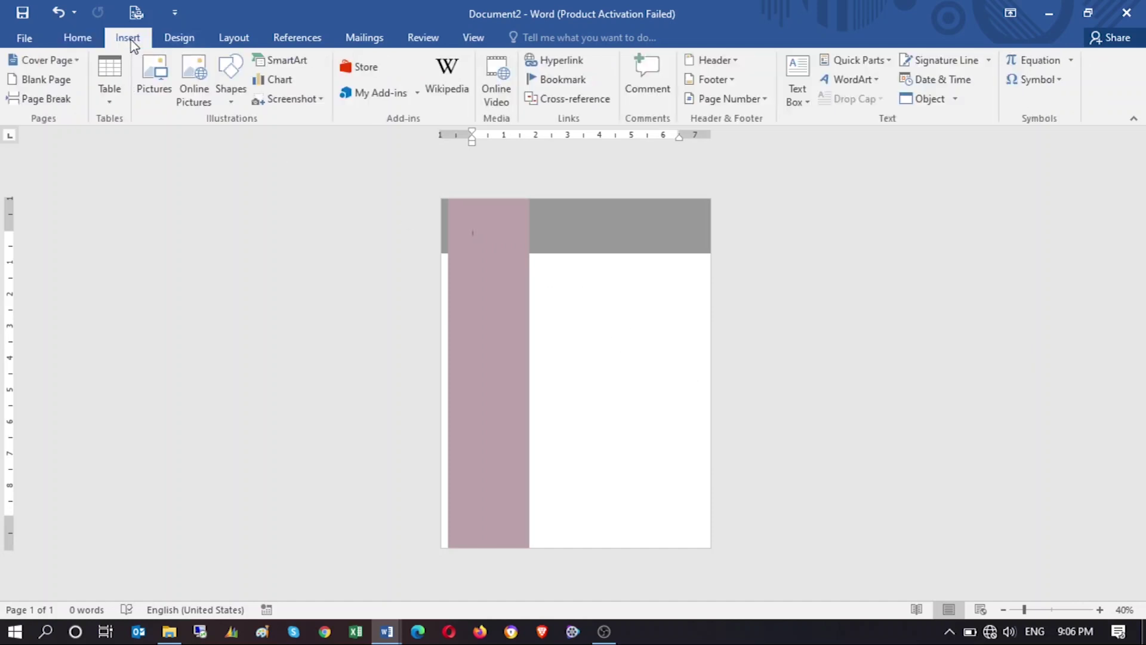
{"action": "left_click", "coordinate": [231, 95]}
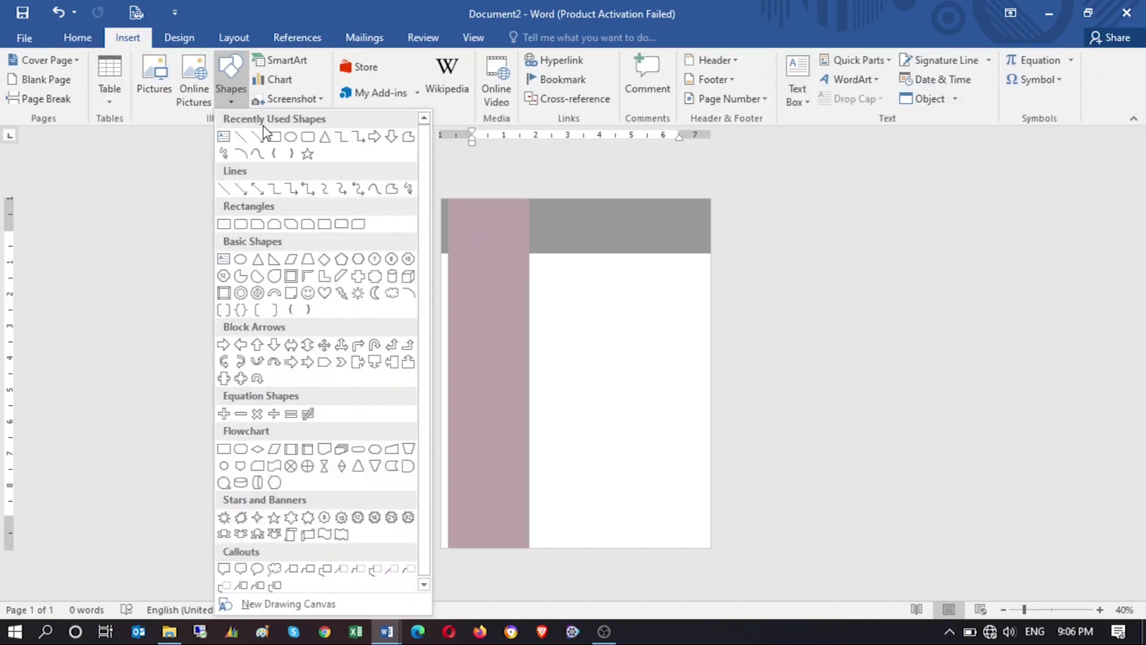
{"action": "left_click", "coordinate": [291, 139]}
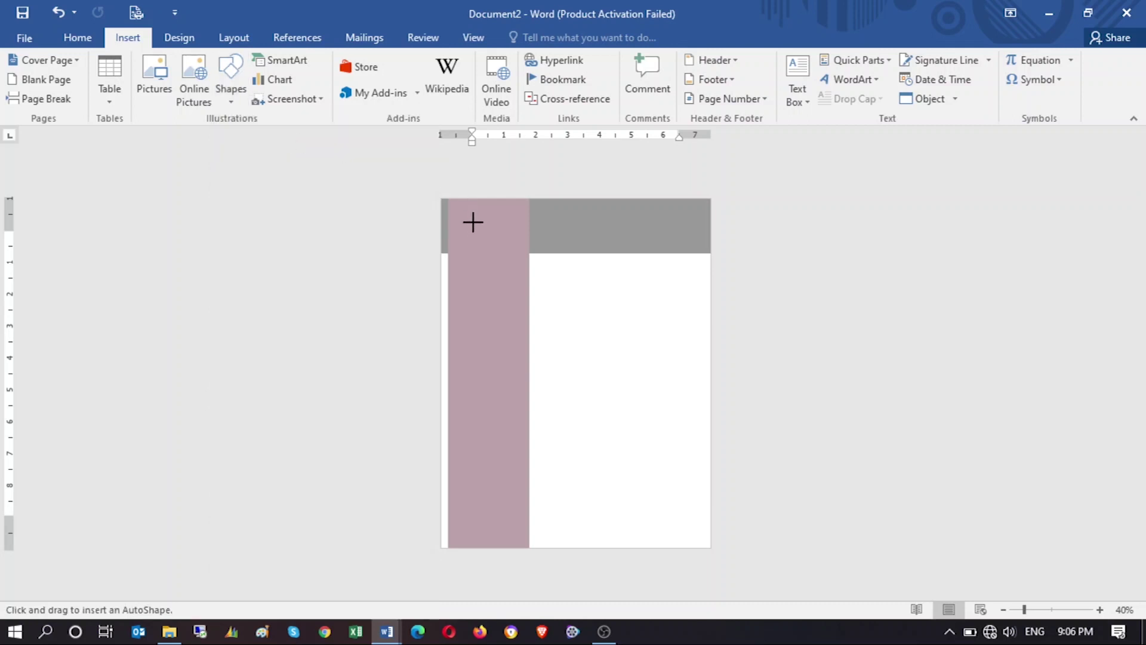
{"action": "mouse_move", "coordinate": [470, 224]}
{"action": "left_mouse_down"}
{"action": "mouse_move", "coordinate": [524, 272]}
{"action": "mouse_move", "coordinate": [490, 243]}
{"action": "left_mouse_up"}
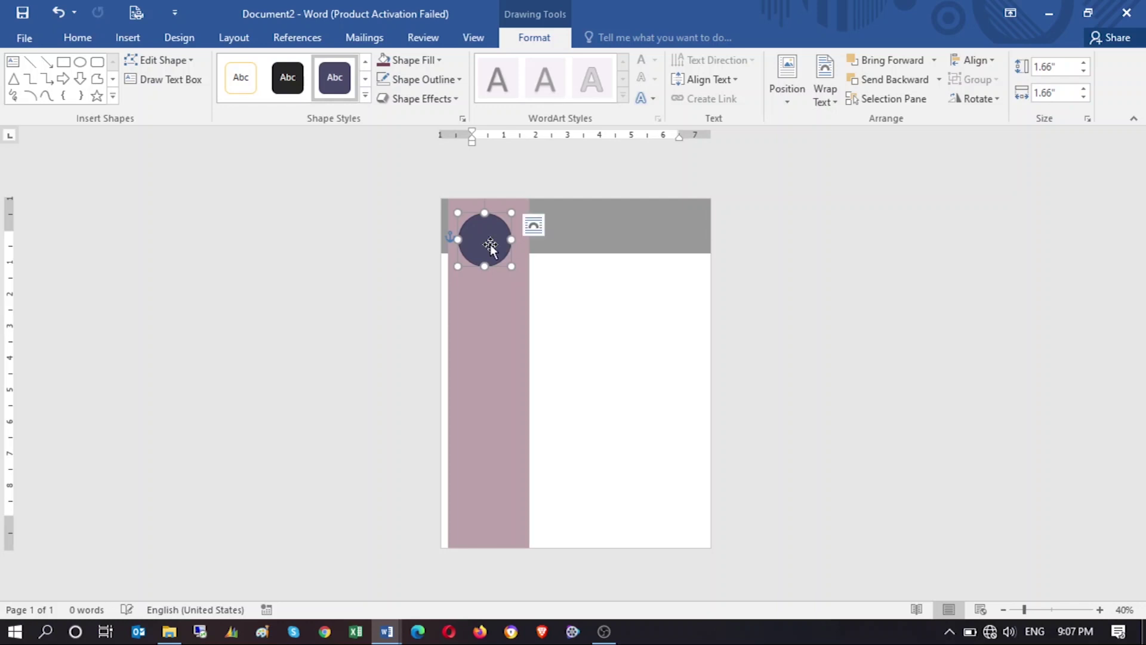
{"action": "left_click", "coordinate": [593, 317]}
{"action": "scroll", "coordinate": [593, 317], "scroll_direction": "up", "scroll_amount": 9, "text": "ctrl"}
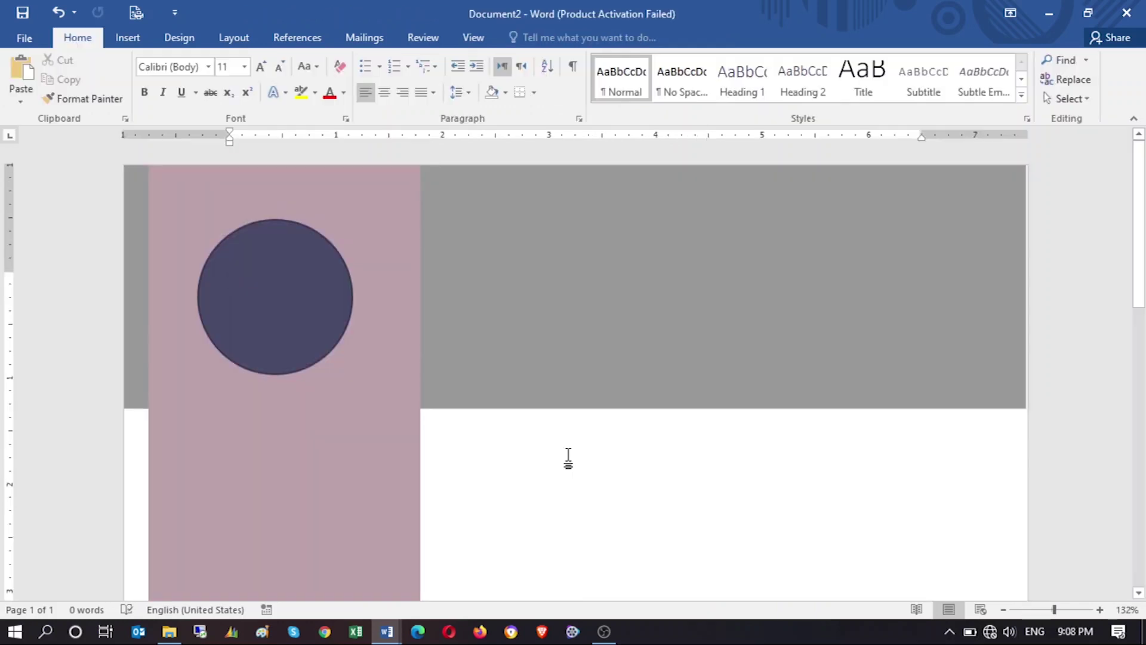
- Insert a one-column, two-row table in the top band for the name and Graphic Designer title
{"action": "left_click", "coordinate": [132, 37]}
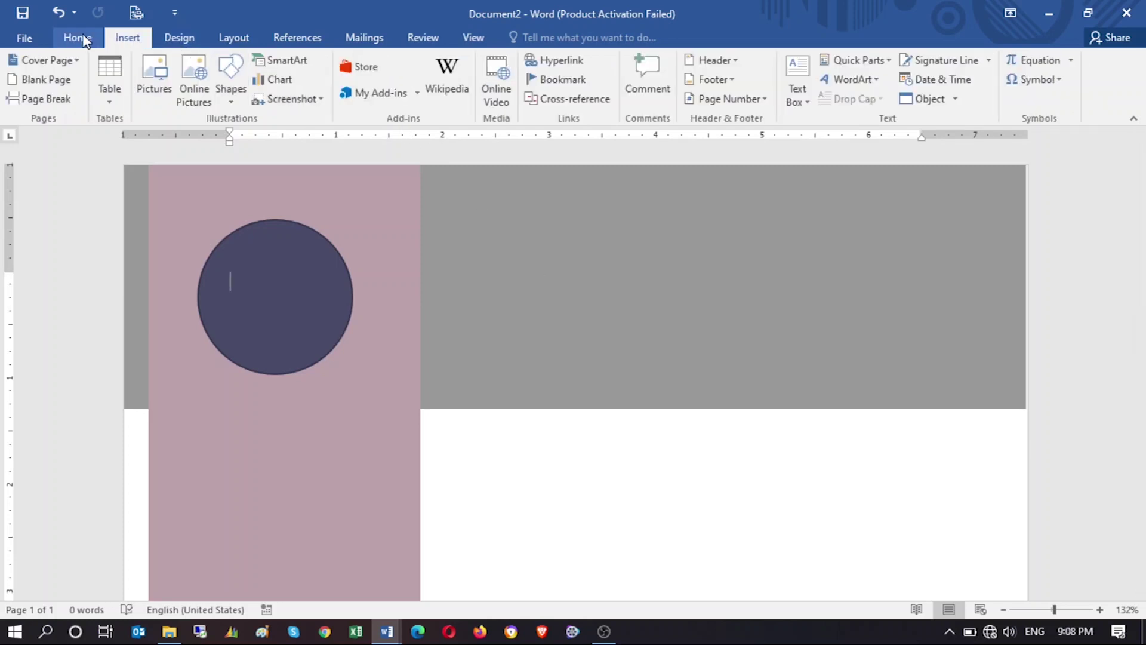
{"action": "left_click", "coordinate": [88, 40]}
{"action": "left_click", "coordinate": [124, 41]}
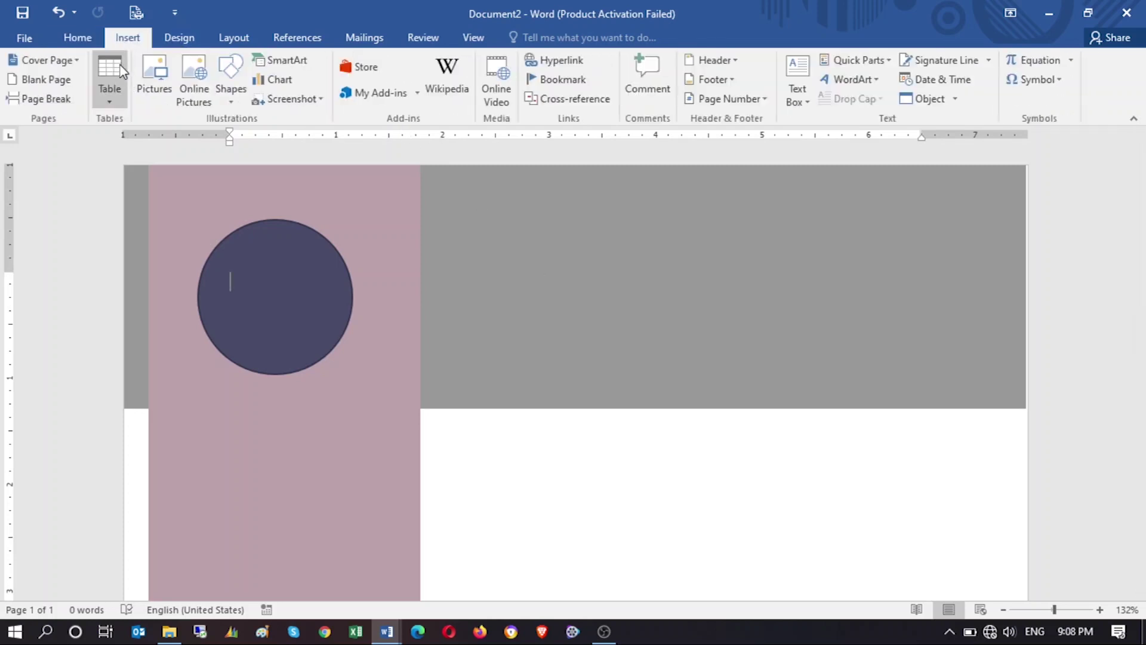
{"action": "left_click", "coordinate": [112, 104]}
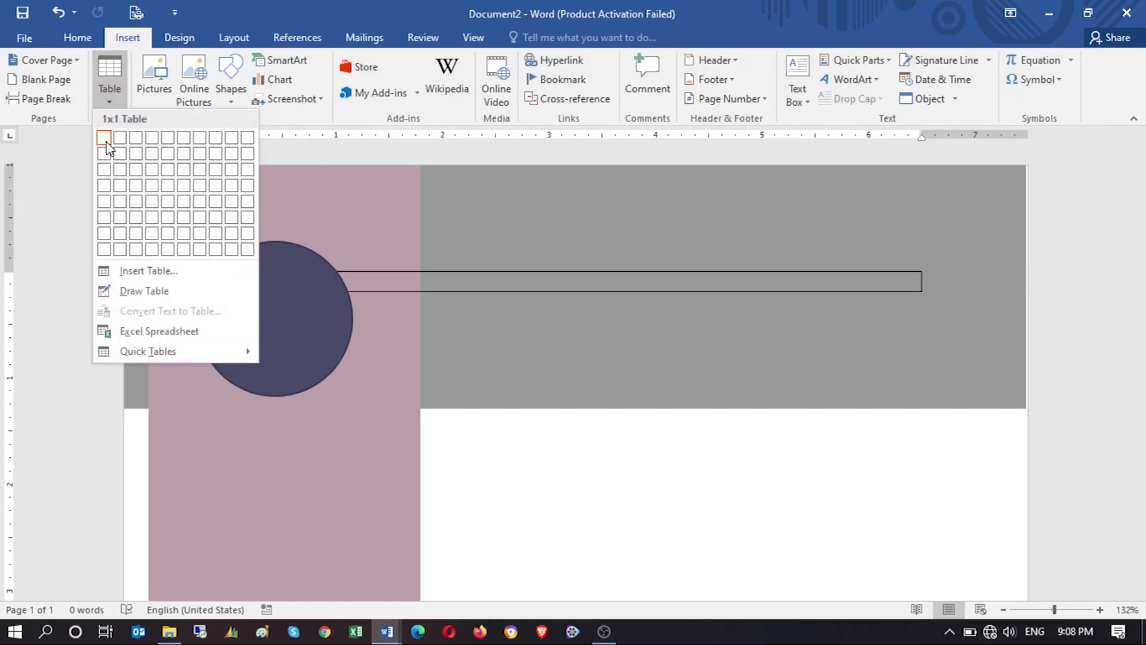
{"action": "left_click", "coordinate": [106, 151]}
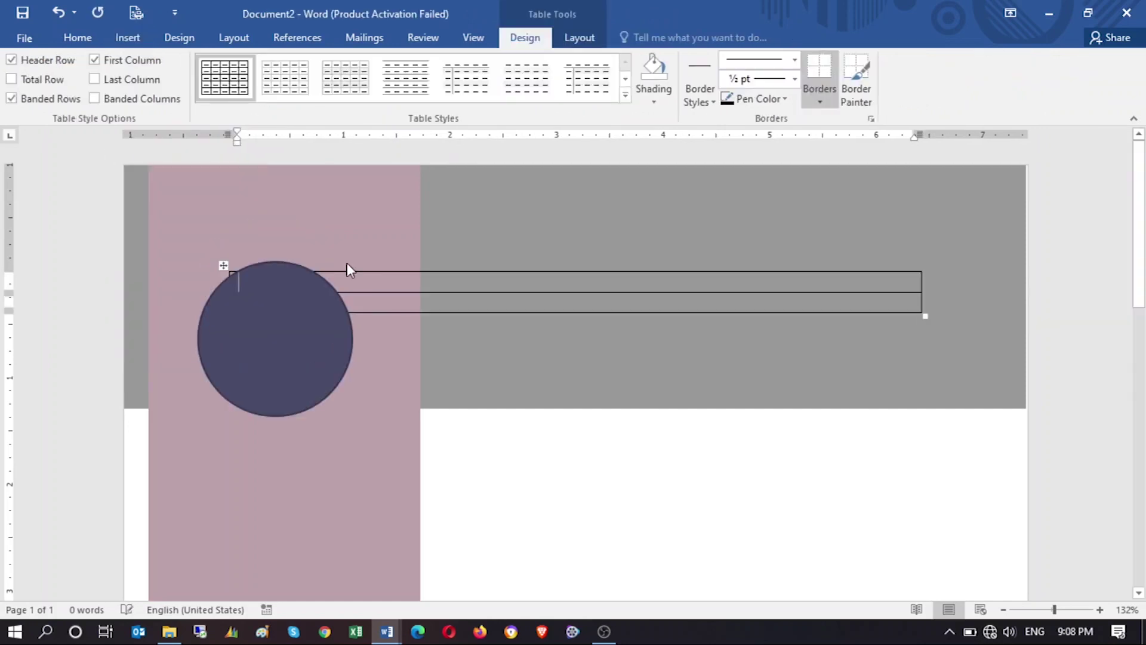
{"action": "left_click", "coordinate": [638, 292]}
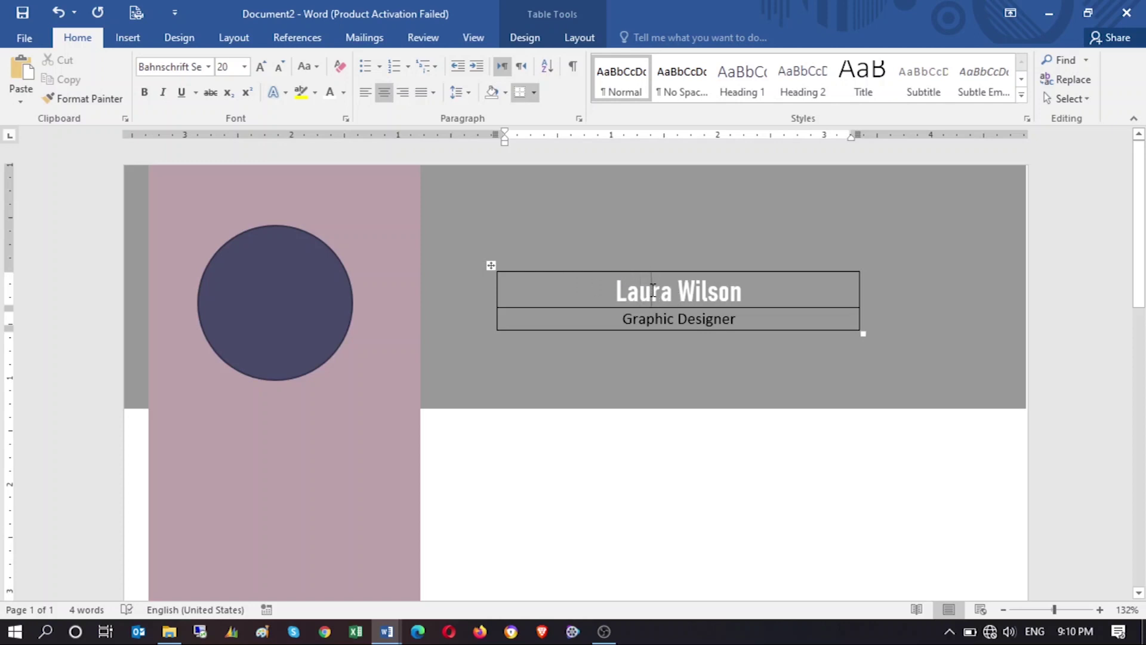
- Enlarge the name cell's text to 26 pt
{"action": "double_click", "coordinate": [653, 292]}
{"action": "double_click", "coordinate": [698, 291]}
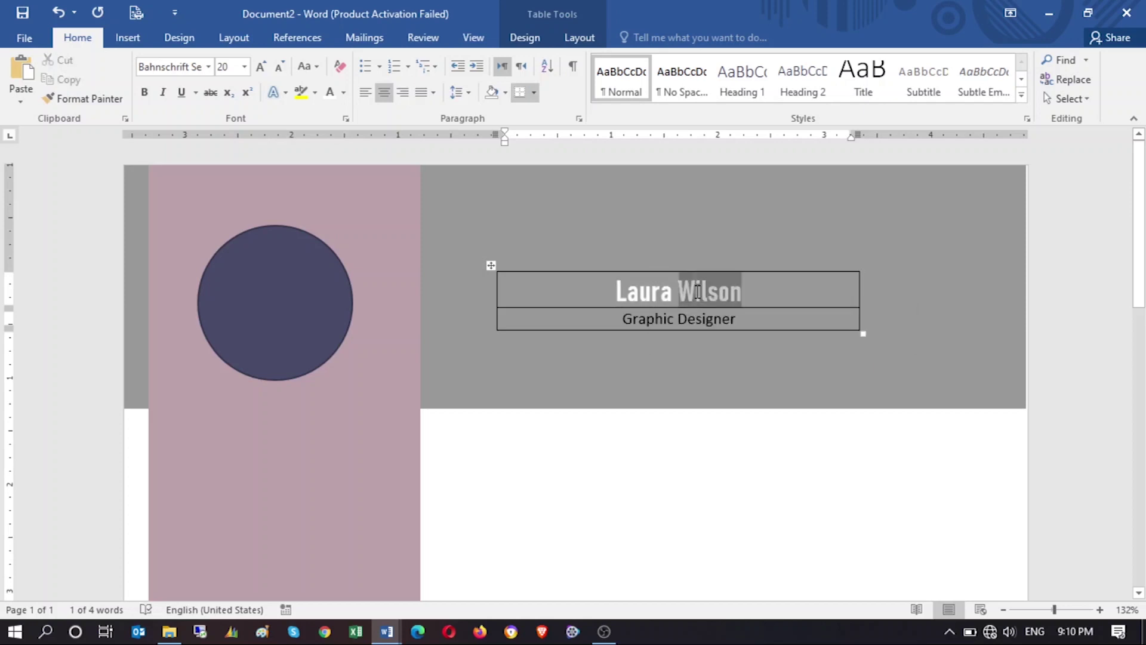
{"action": "triple_click", "coordinate": [697, 291]}
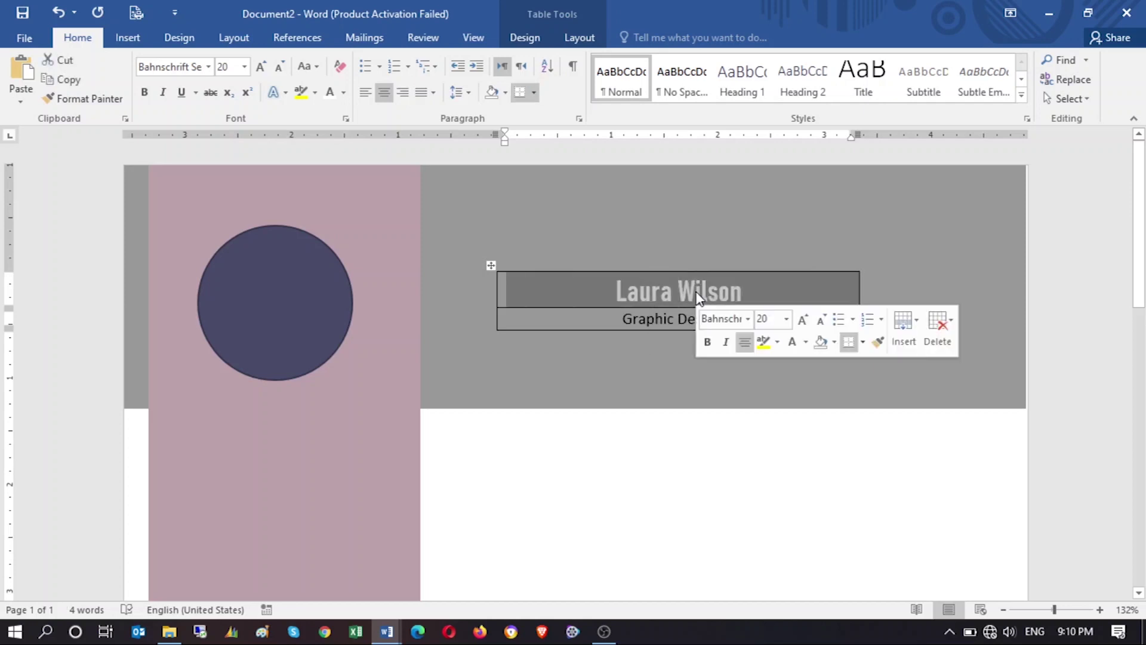
{"action": "left_click", "coordinate": [803, 321]}
{"action": "left_click", "coordinate": [803, 322]}
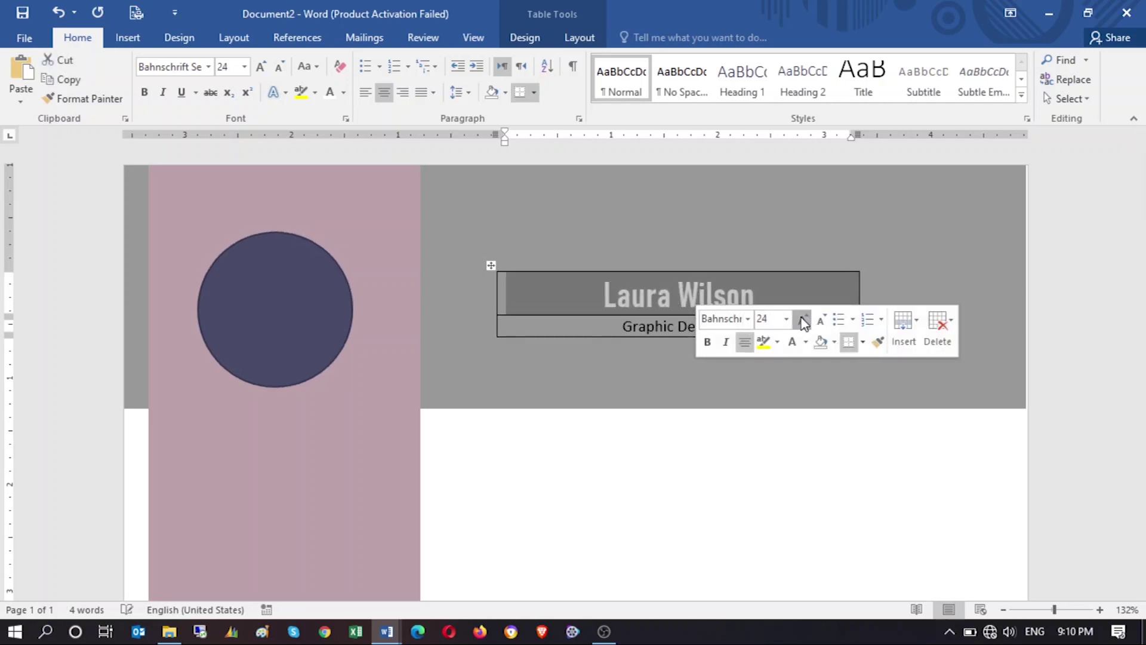
{"action": "left_click", "coordinate": [804, 321]}
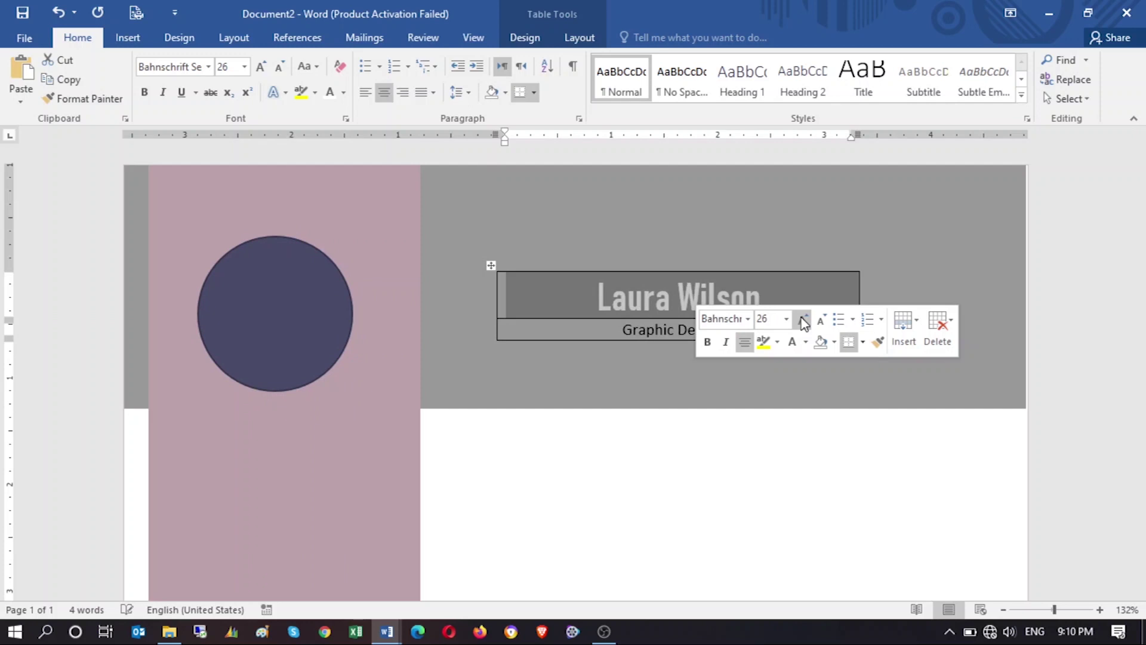
{"action": "left_click", "coordinate": [610, 370]}
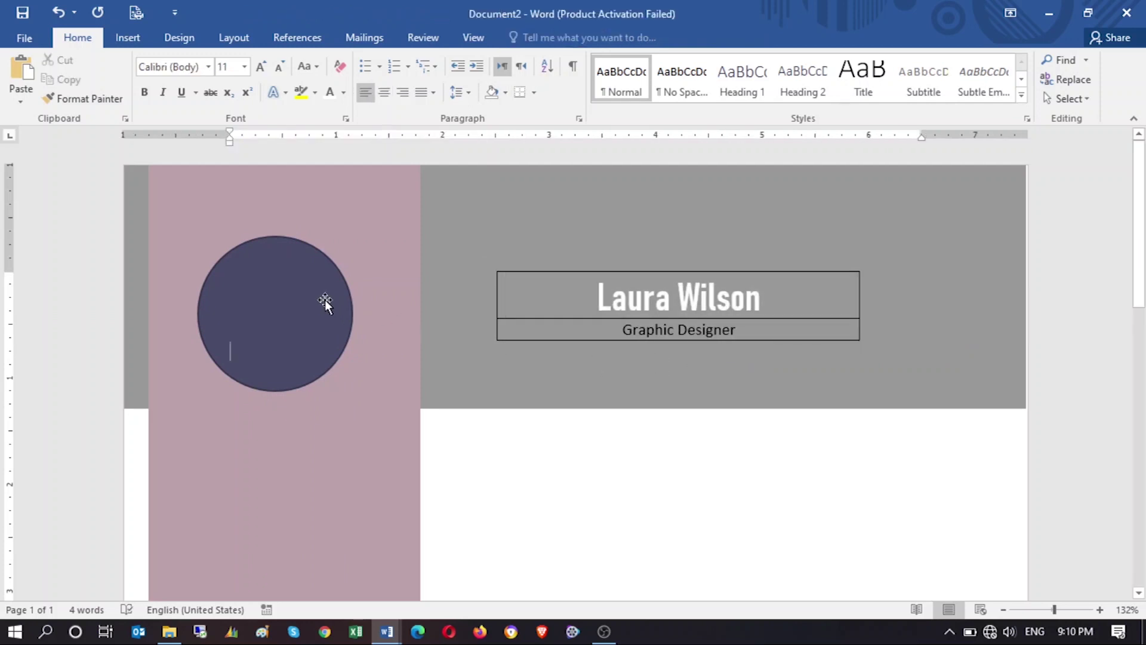
- Nudge the photo circle slightly upward
{"action": "left_click_drag", "start_coordinate": [325, 300], "coordinate": [327, 291]}
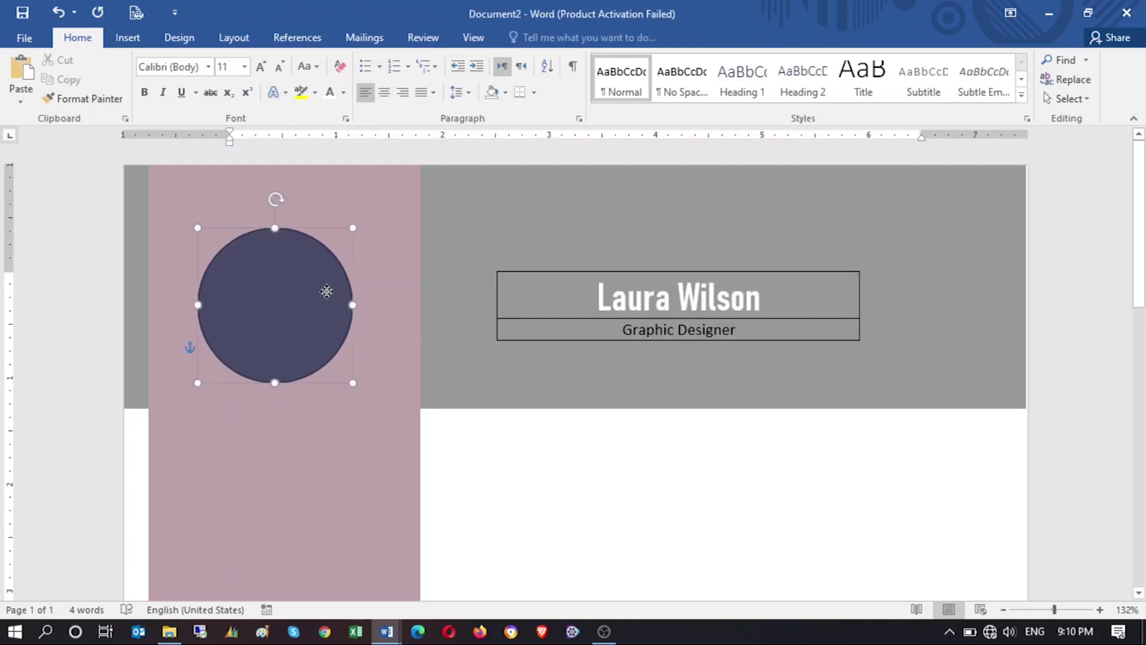
{"action": "triple_click", "coordinate": [647, 328]}
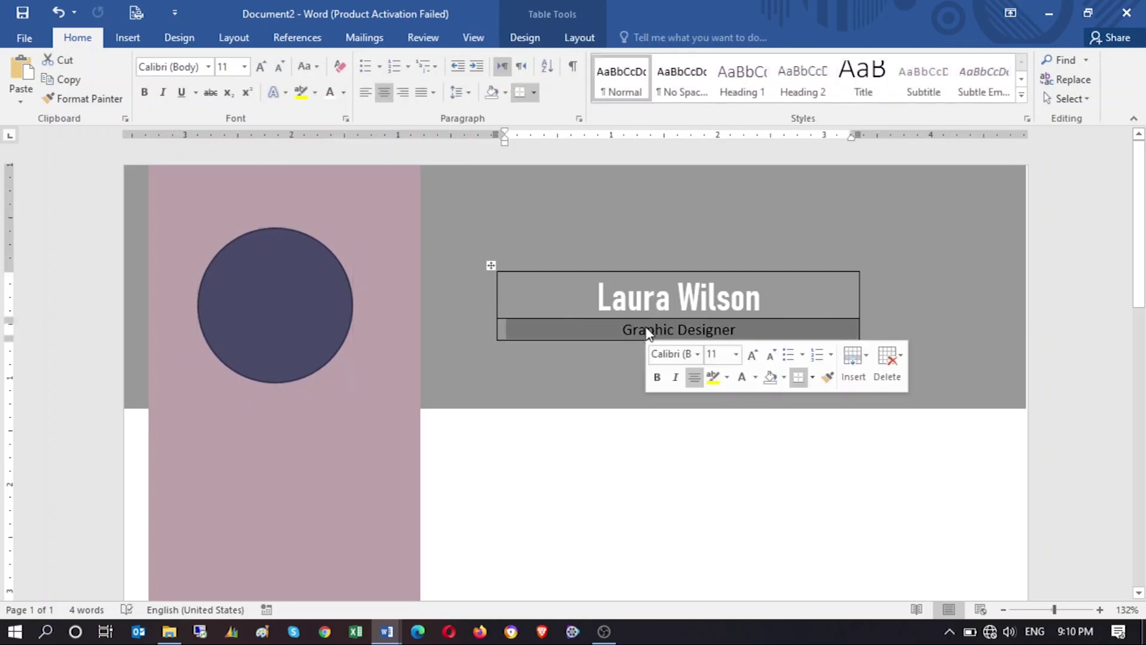
{"action": "left_click", "coordinate": [583, 360]}
- Remove all borders from the name and Graphic Designer table
{"action": "left_click", "coordinate": [492, 265]}
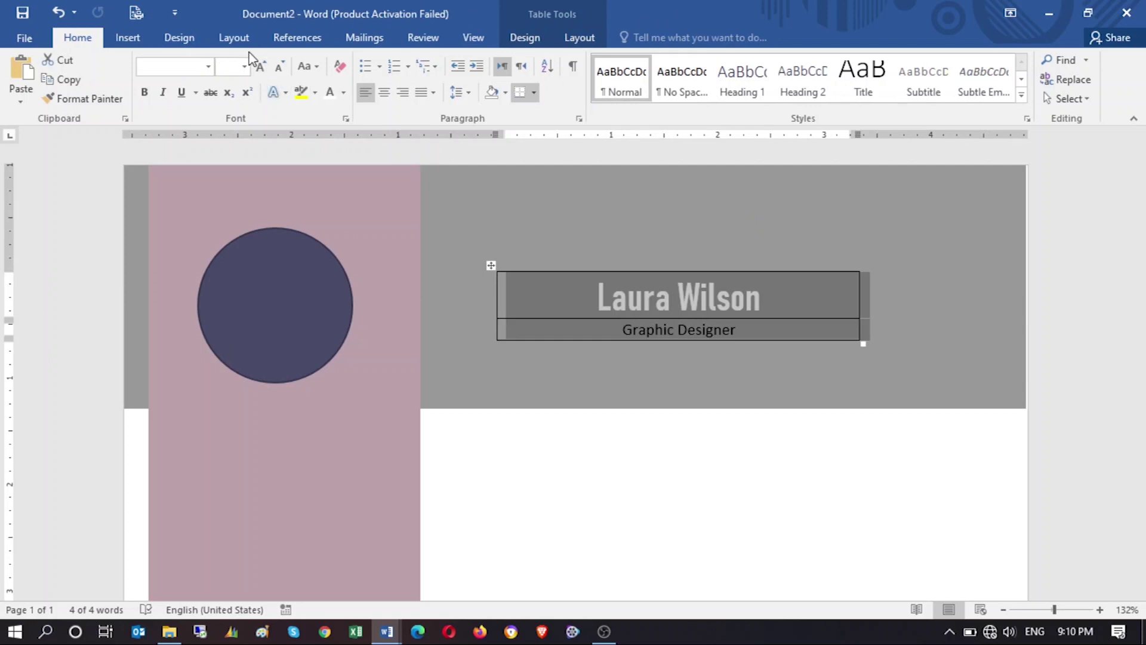
{"action": "left_click", "coordinate": [534, 94]}
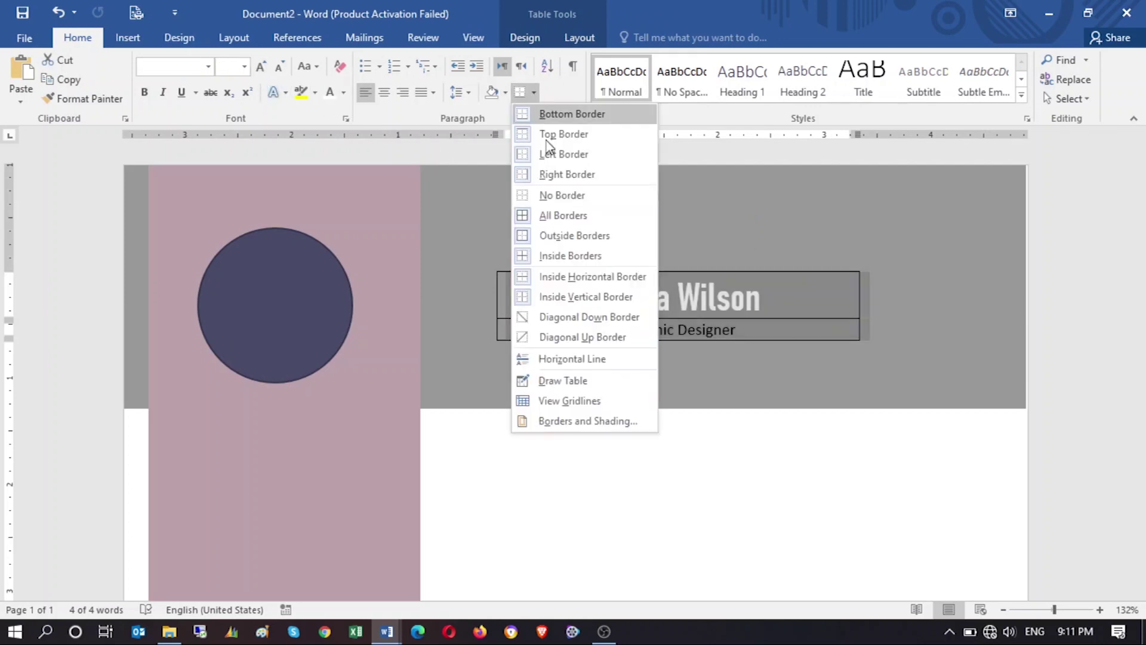
{"action": "left_click", "coordinate": [540, 195]}
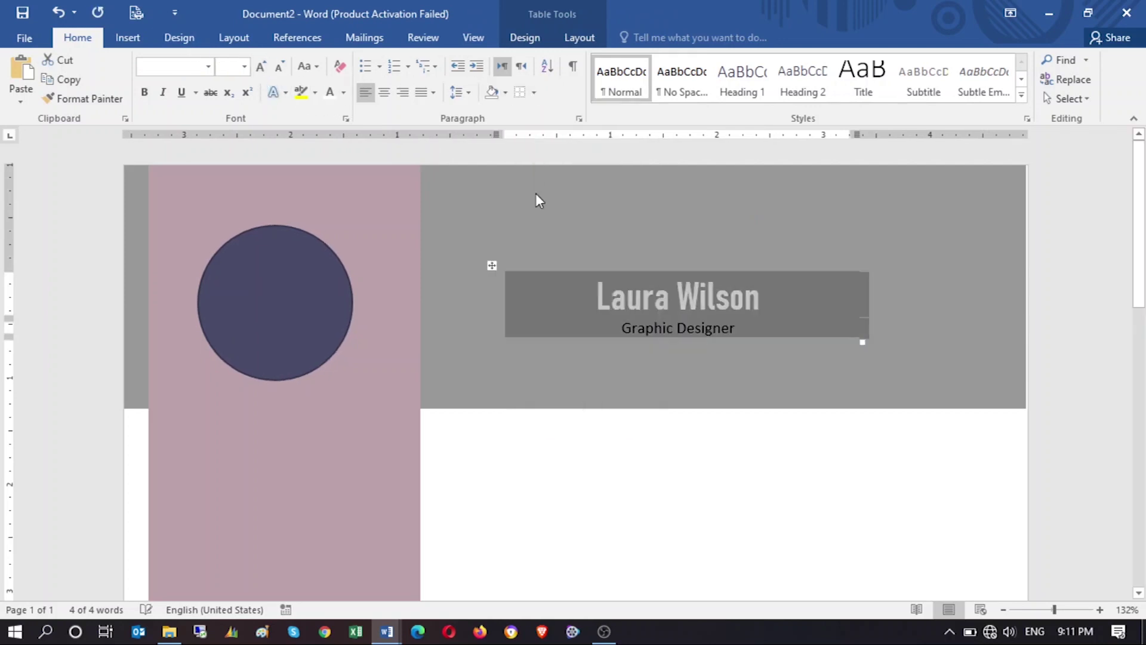
{"action": "left_click", "coordinate": [671, 476]}
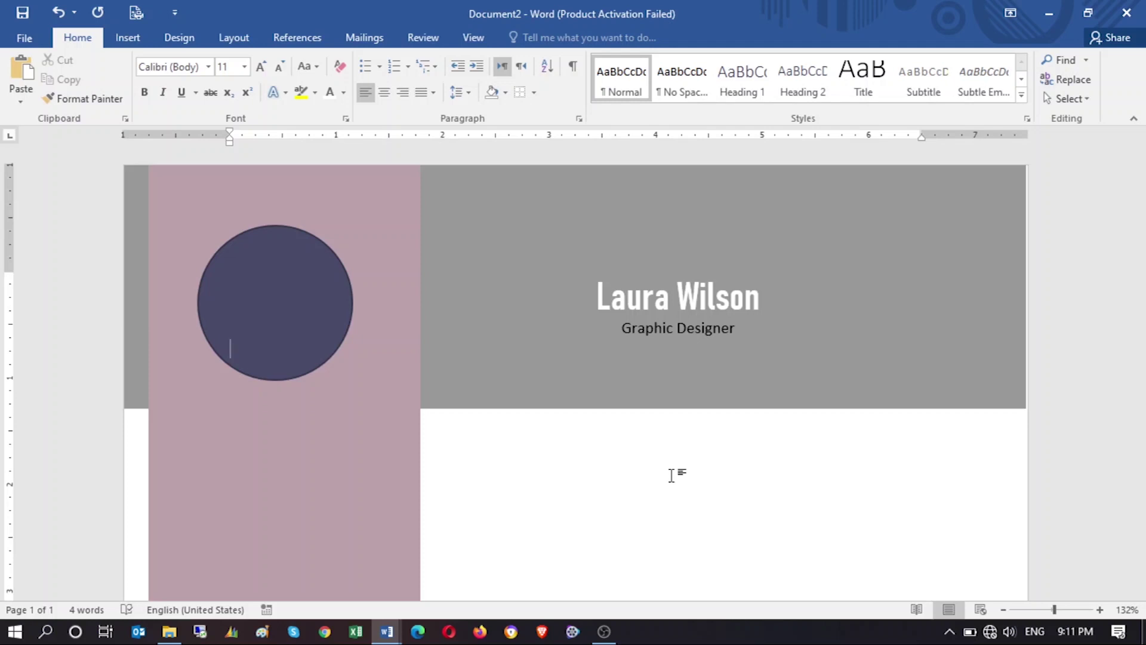
{"action": "double_click", "coordinate": [532, 388]}
- Back in the header, choose the straight Line shape from the Shapes gallery
{"action": "scroll", "coordinate": [532, 388], "scroll_direction": "down", "scroll_amount": 3}
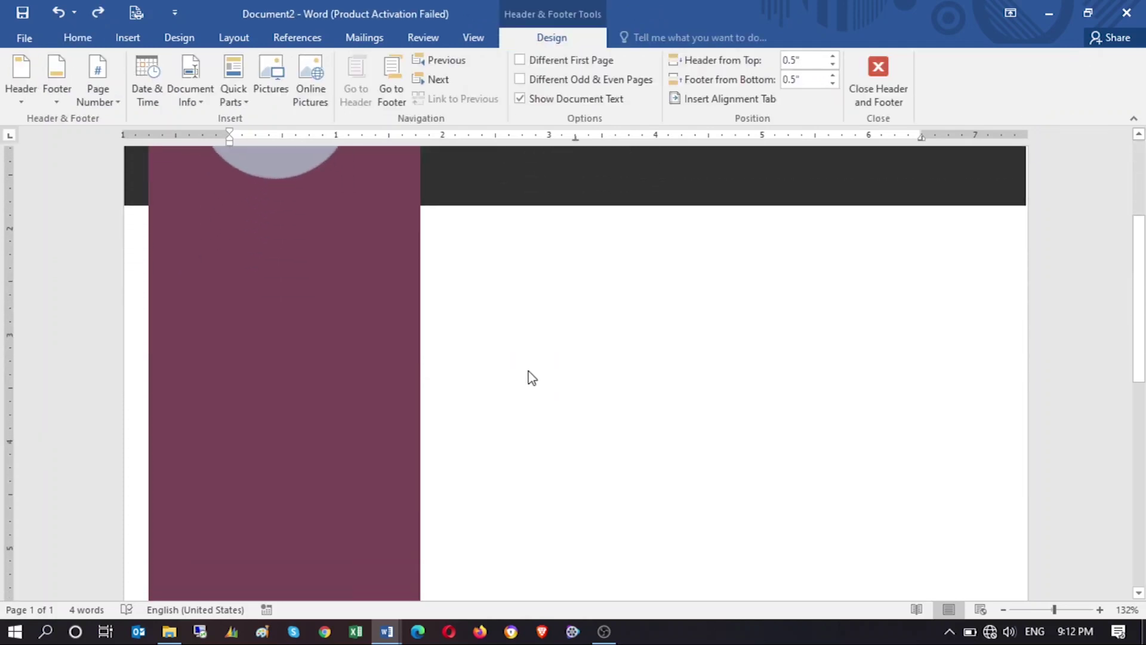
{"action": "left_click", "coordinate": [121, 41]}
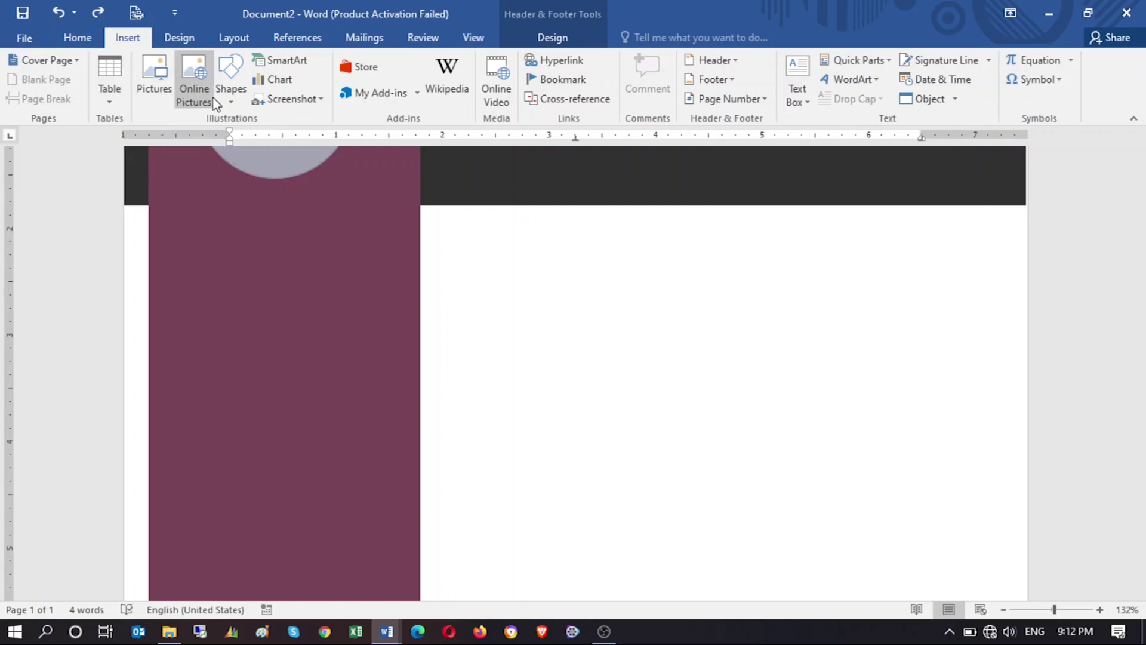
{"action": "left_click", "coordinate": [232, 108]}
{"action": "left_click", "coordinate": [266, 135]}
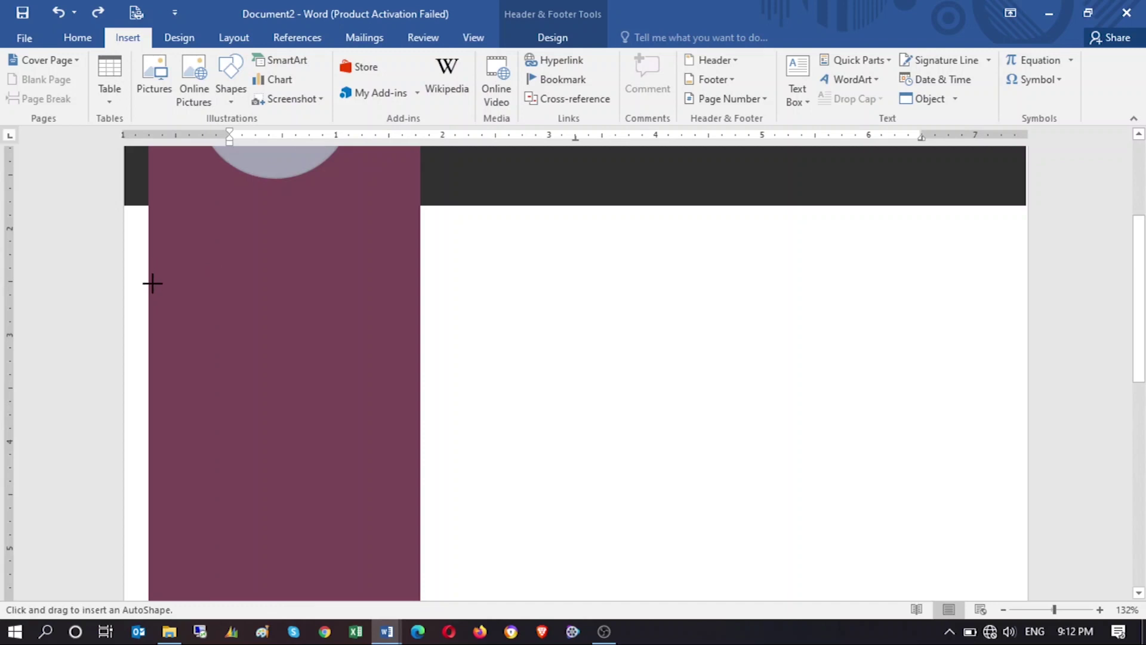
- Draw a thin dark horizontal divider line across the sidebar below the photo circle
{"action": "left_click_drag", "start_coordinate": [154, 289], "coordinate": [419, 292]}
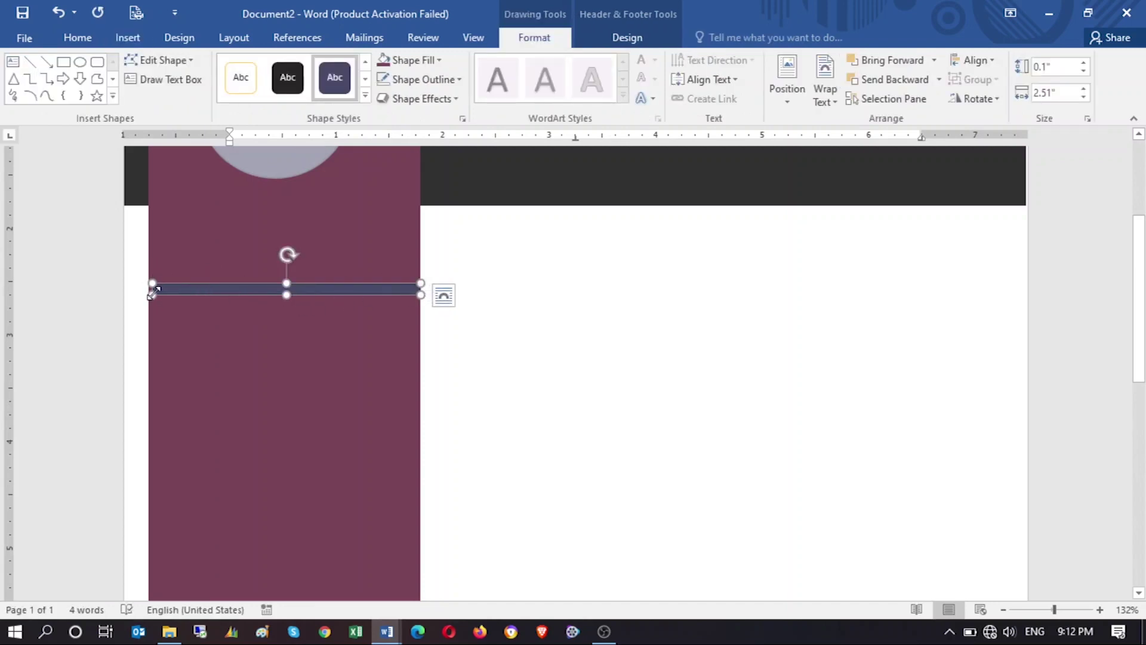
{"action": "left_click_drag", "start_coordinate": [154, 291], "coordinate": [148, 291]}
{"action": "left_click_drag", "start_coordinate": [282, 296], "coordinate": [284, 287]}
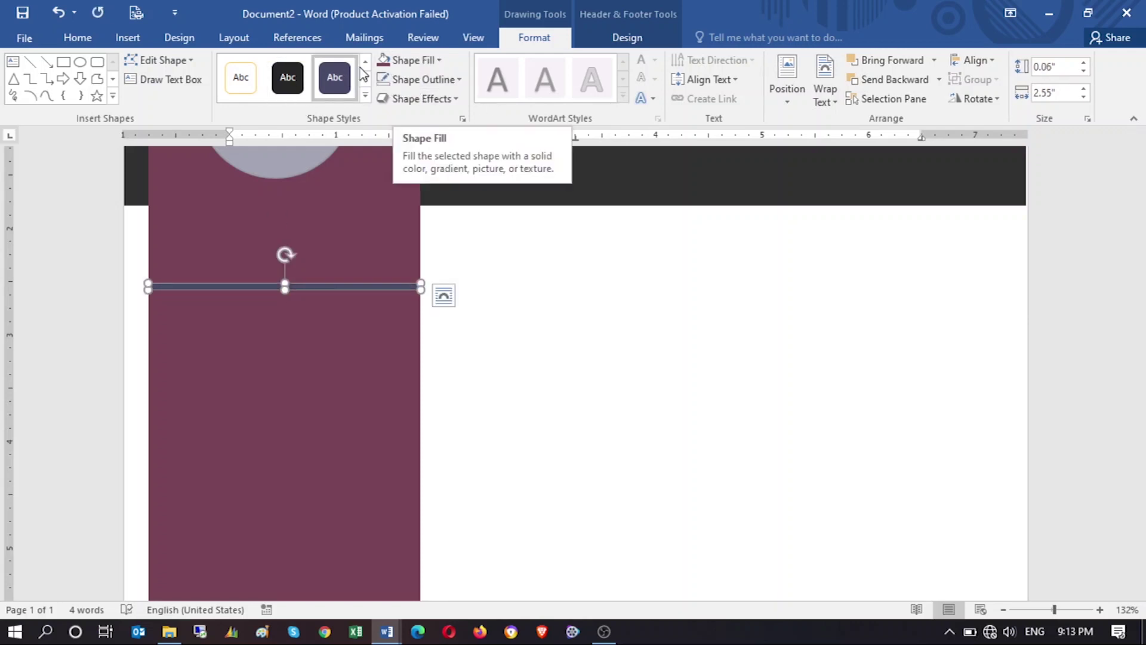
{"action": "left_click", "coordinate": [438, 60]}
{"action": "left_click", "coordinate": [397, 97]}
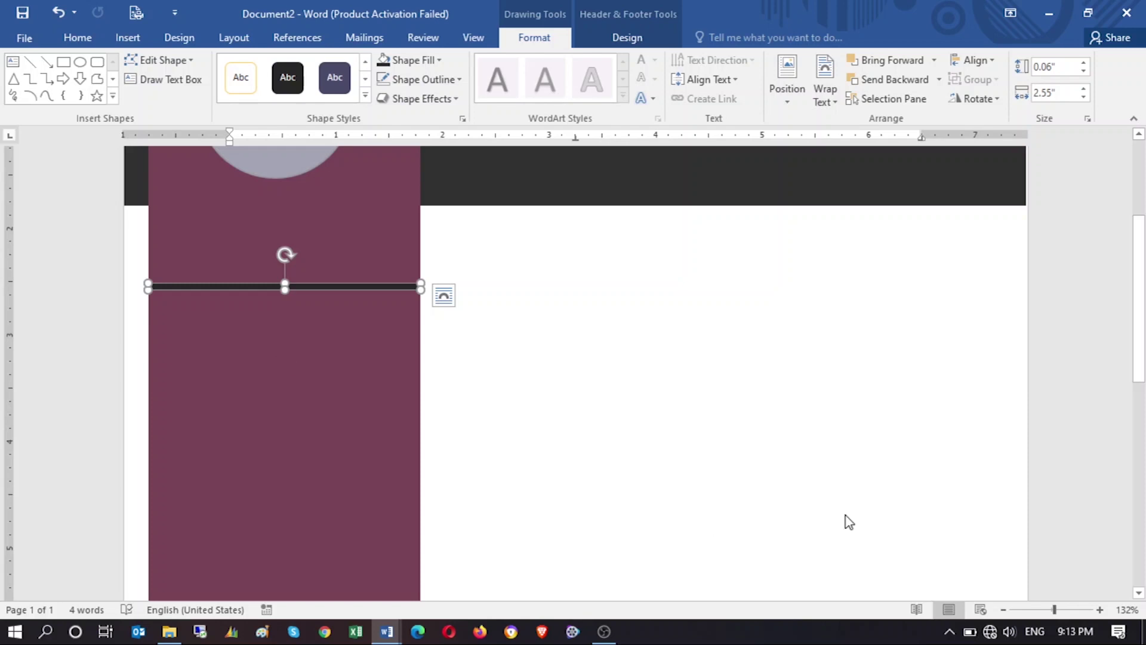
{"action": "left_click", "coordinate": [1004, 609]}
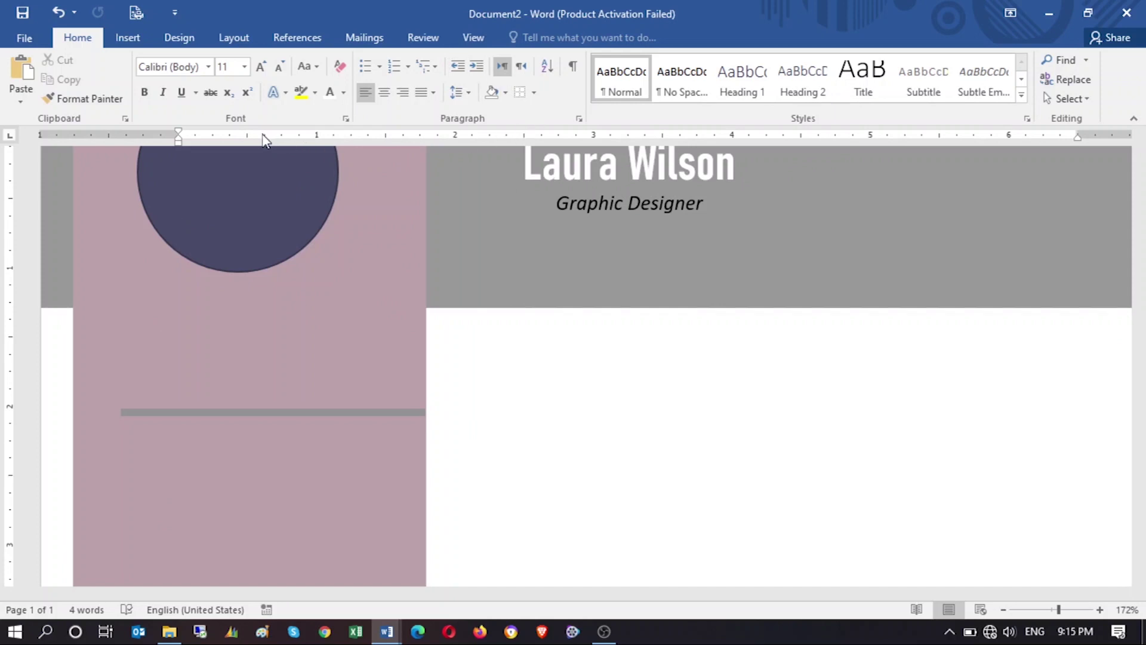
- Add a text box reading INFO just above the sidebar line
{"action": "left_click", "coordinate": [127, 37]}
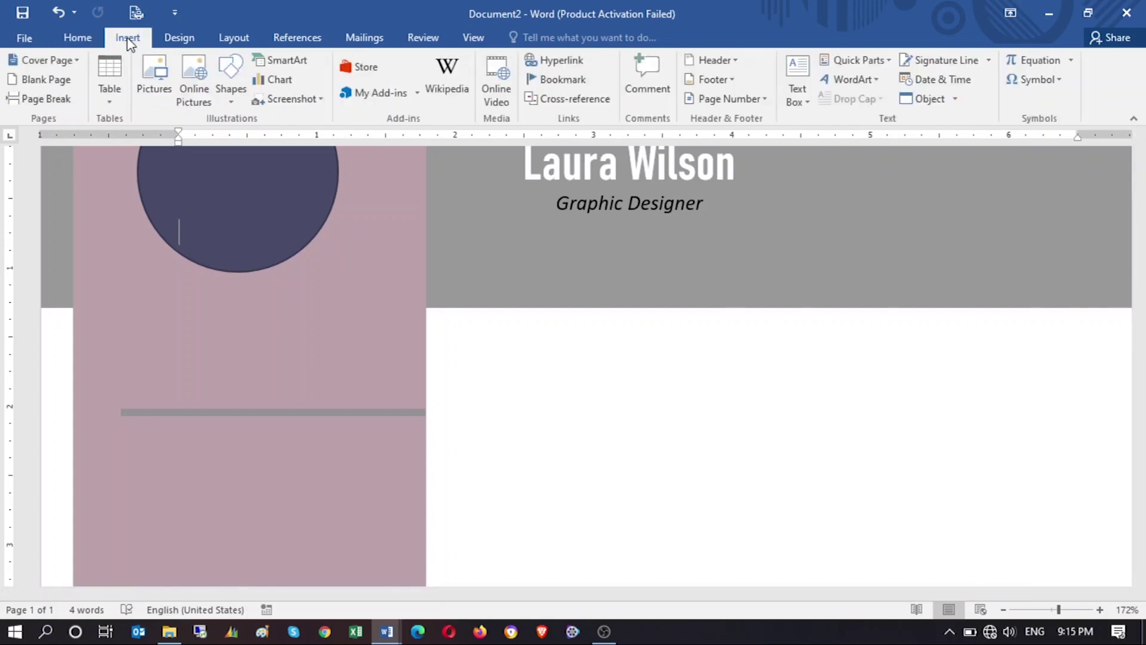
{"action": "left_click", "coordinate": [798, 90]}
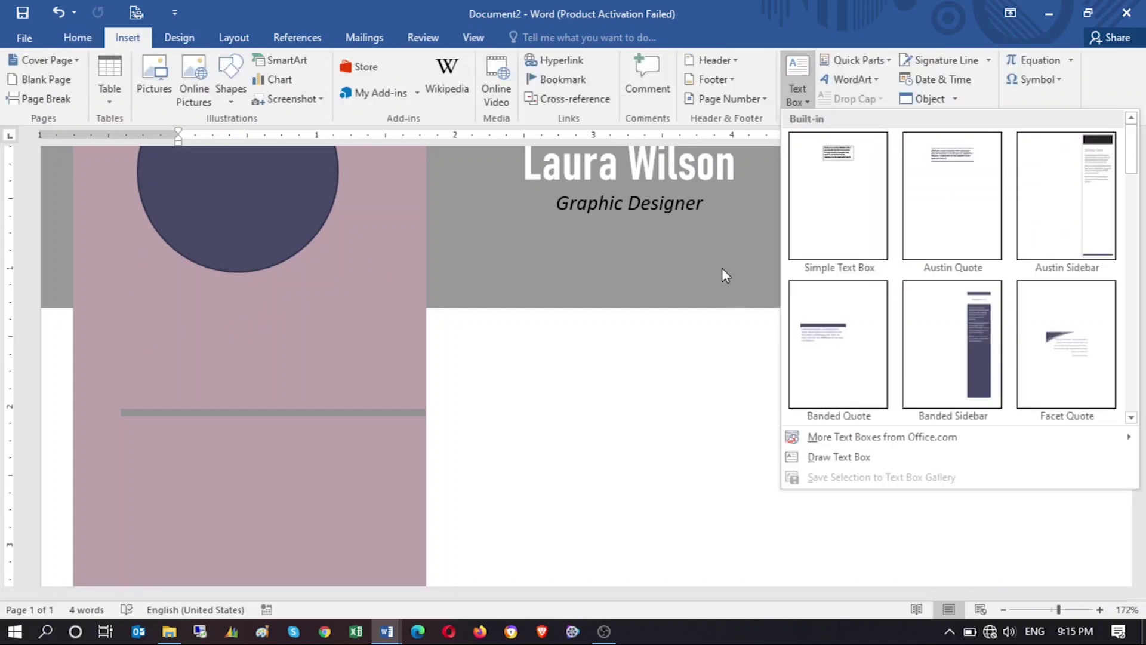
{"action": "left_click", "coordinate": [842, 457]}
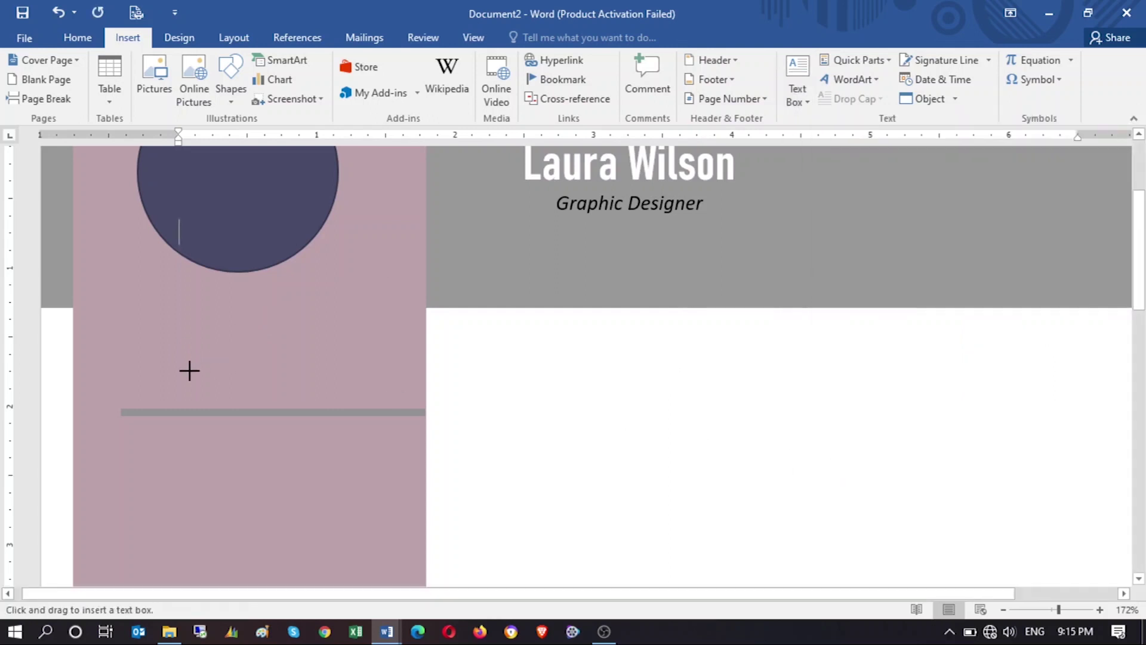
{"action": "left_click_drag", "start_coordinate": [126, 380], "coordinate": [223, 405]}
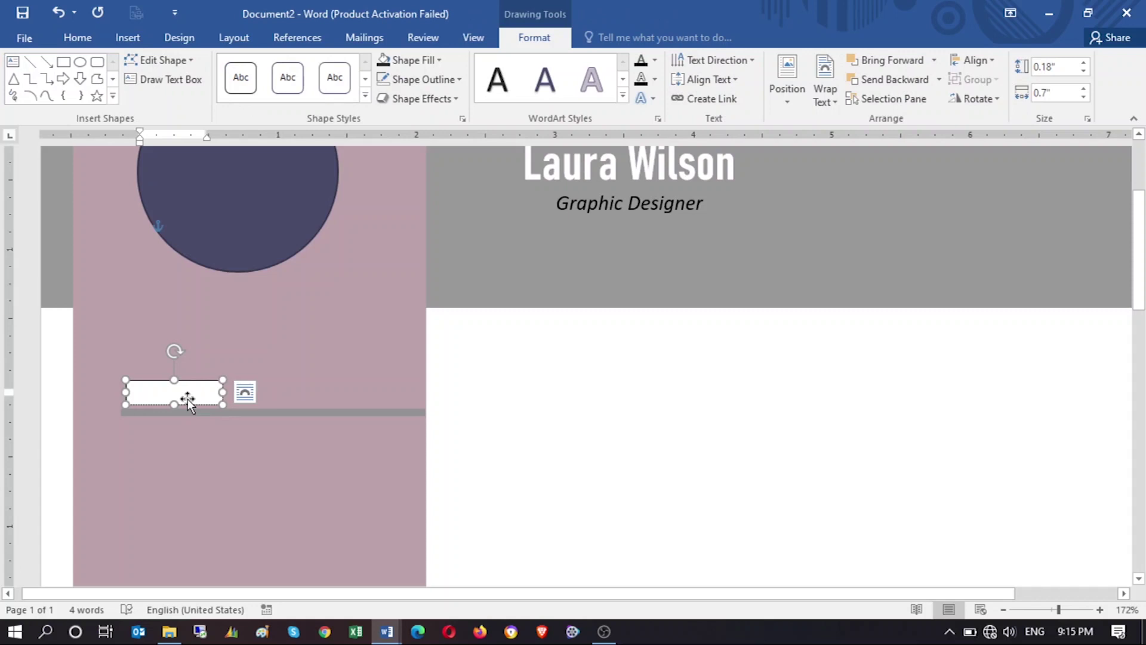
{"action": "type", "text": "ONTA"}
{"action": "left_click_drag", "start_coordinate": [173, 380], "coordinate": [182, 365]}
{"action": "left_click", "coordinate": [191, 360]}
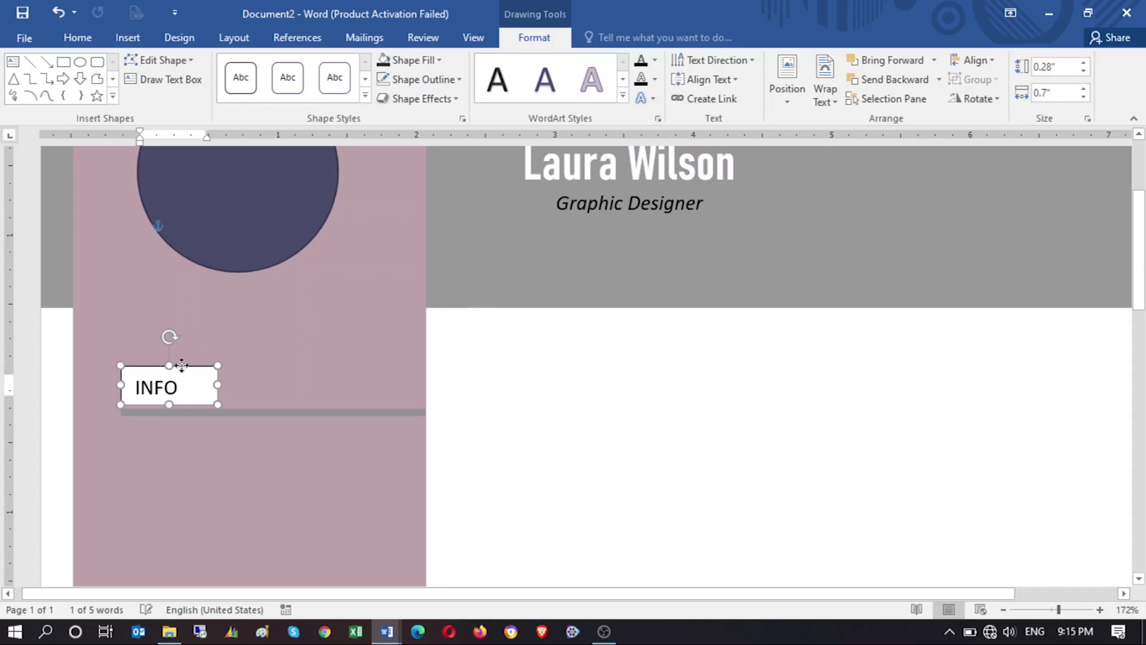
{"action": "left_click_drag", "start_coordinate": [182, 366], "coordinate": [187, 366]}
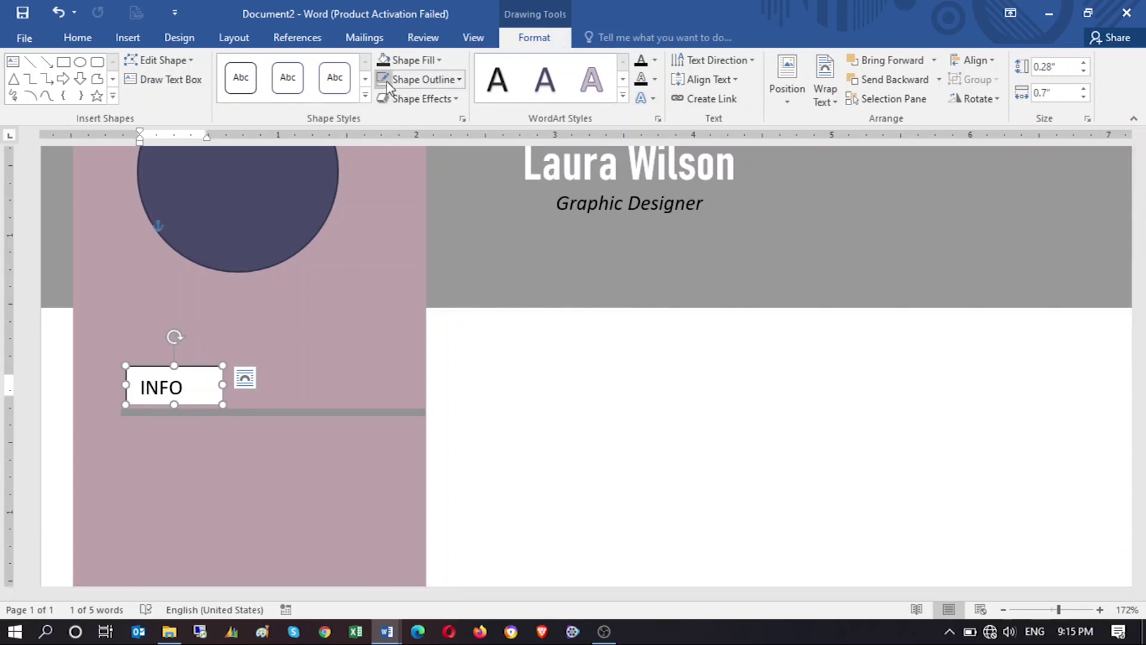
- Give the INFO box no fill, make the heading bold, and settle it onto the line
{"action": "left_click", "coordinate": [409, 59]}
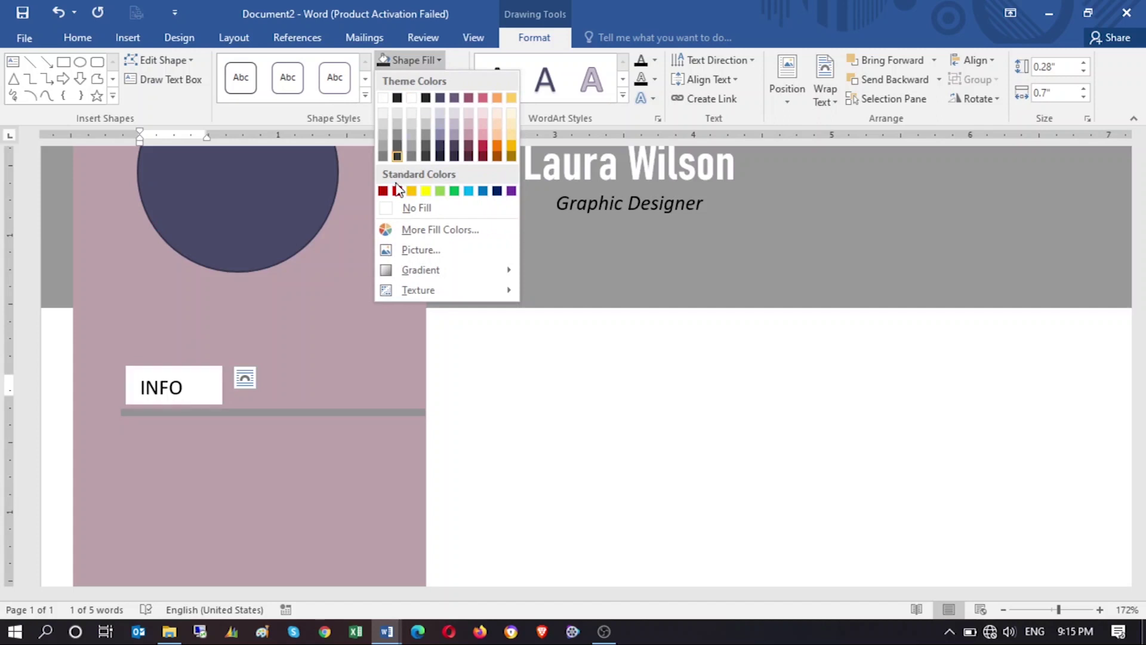
{"action": "left_click", "coordinate": [389, 209]}
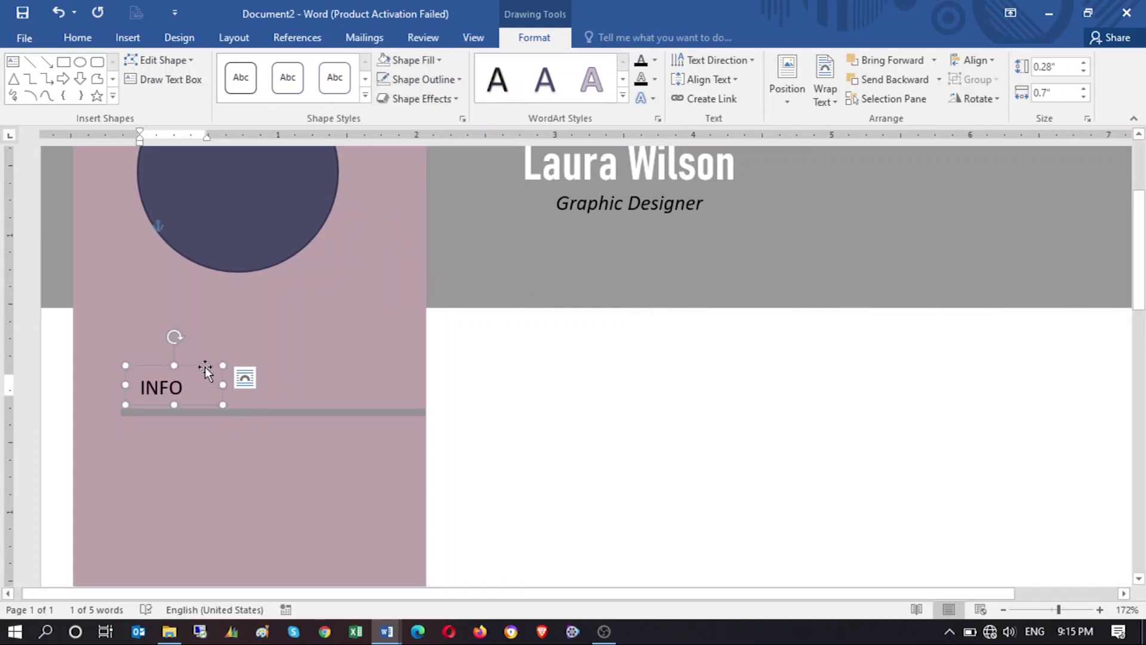
{"action": "key", "text": "ctrl+b"}
{"action": "left_click_drag", "start_coordinate": [196, 365], "coordinate": [181, 370]}
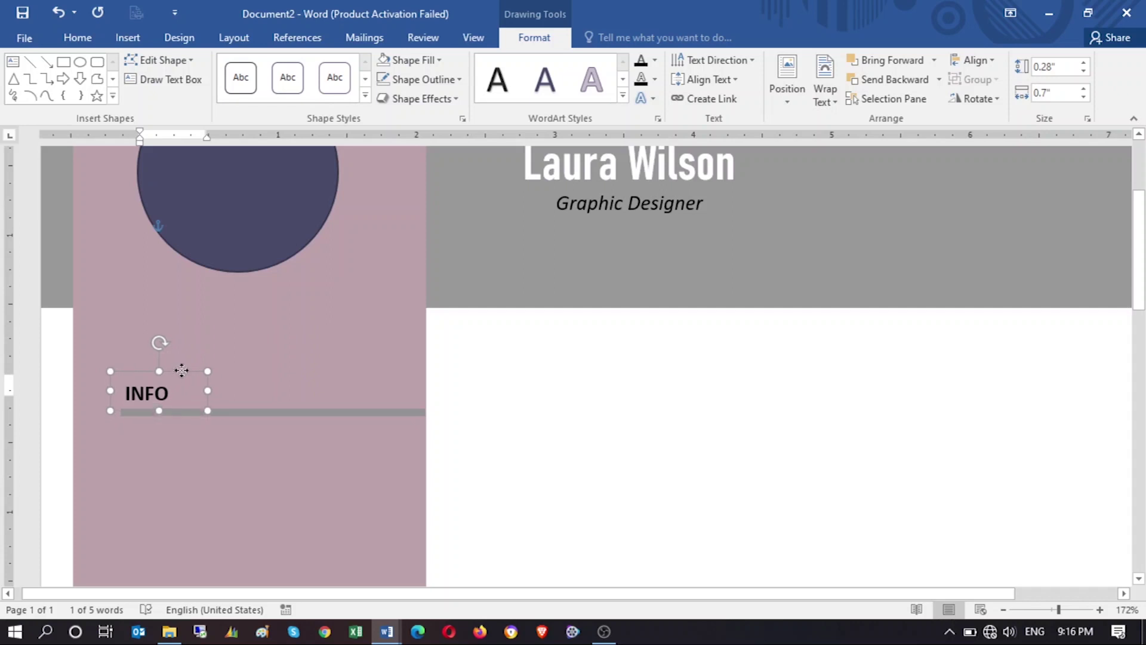
{"action": "left_click", "coordinate": [252, 492]}
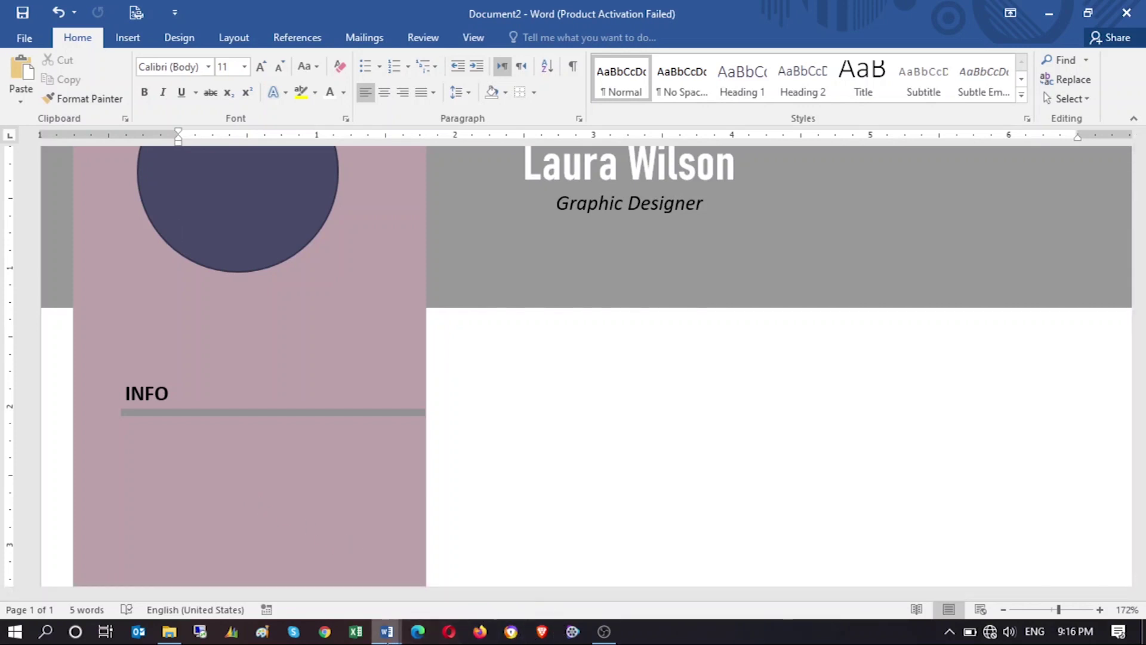
{"action": "mouse_move", "coordinate": [386, 631]}
{"action": "left_click", "coordinate": [337, 587]}
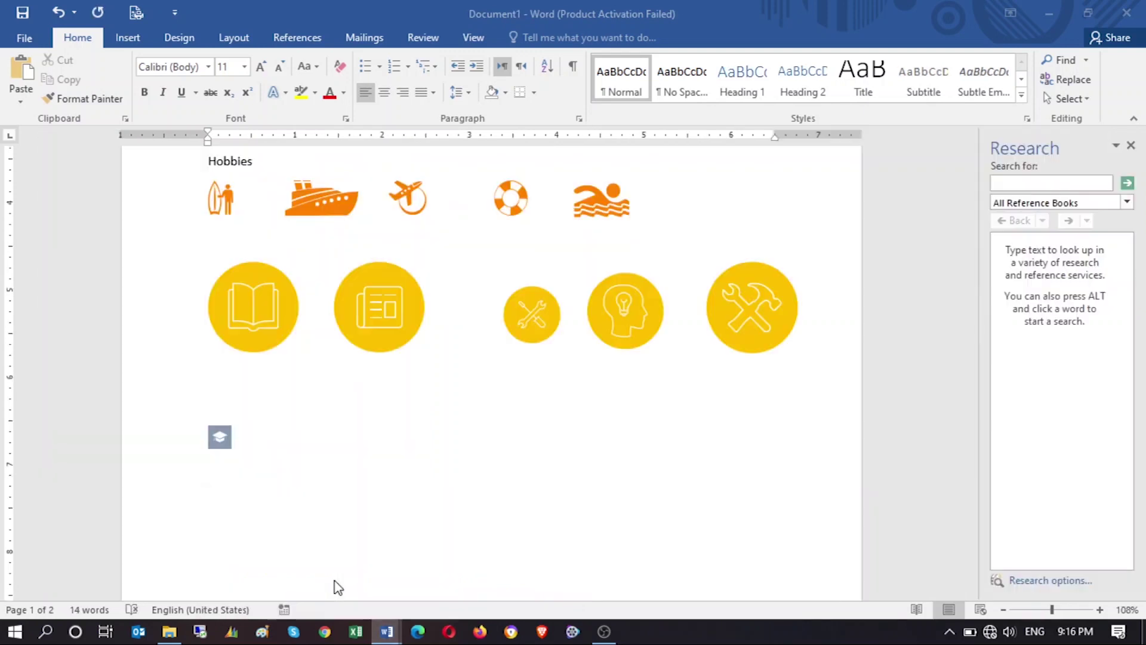
- Copy the location-pin icon from the Contacts section of the Document1 icon collection
{"action": "scroll", "coordinate": [366, 453], "scroll_direction": "up", "scroll_amount": 1}
{"action": "scroll", "coordinate": [368, 454], "scroll_direction": "up", "scroll_amount": 3}
{"action": "scroll", "coordinate": [367, 453], "scroll_direction": "up", "scroll_amount": 5}
{"action": "scroll", "coordinate": [368, 453], "scroll_direction": "up", "scroll_amount": 2}
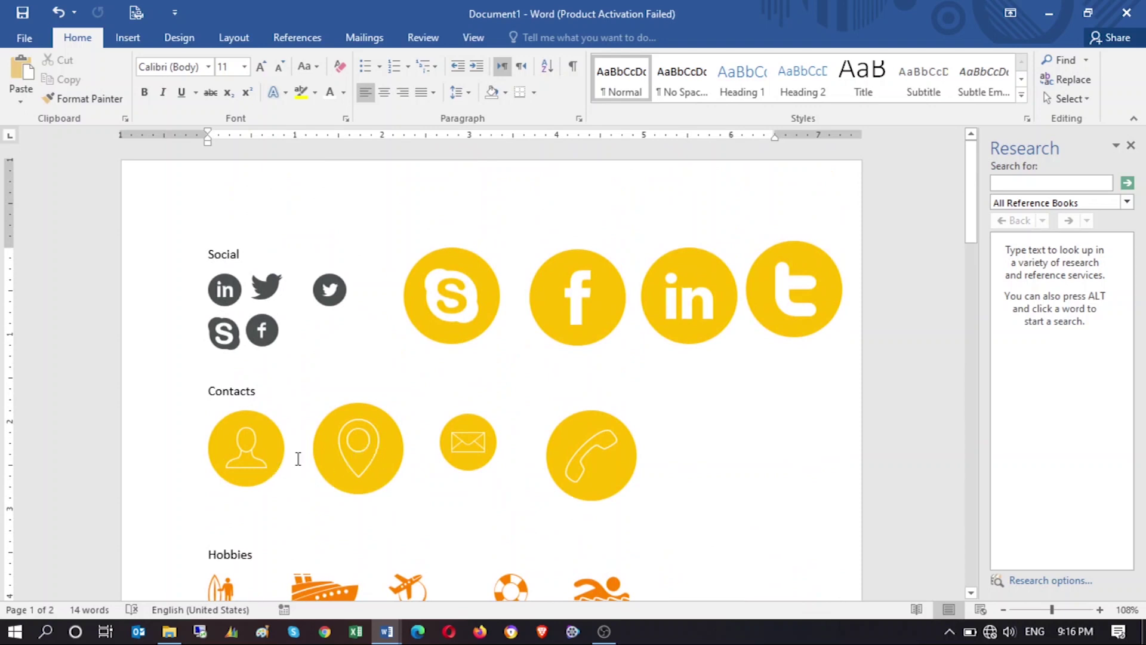
{"action": "left_click", "coordinate": [256, 455]}
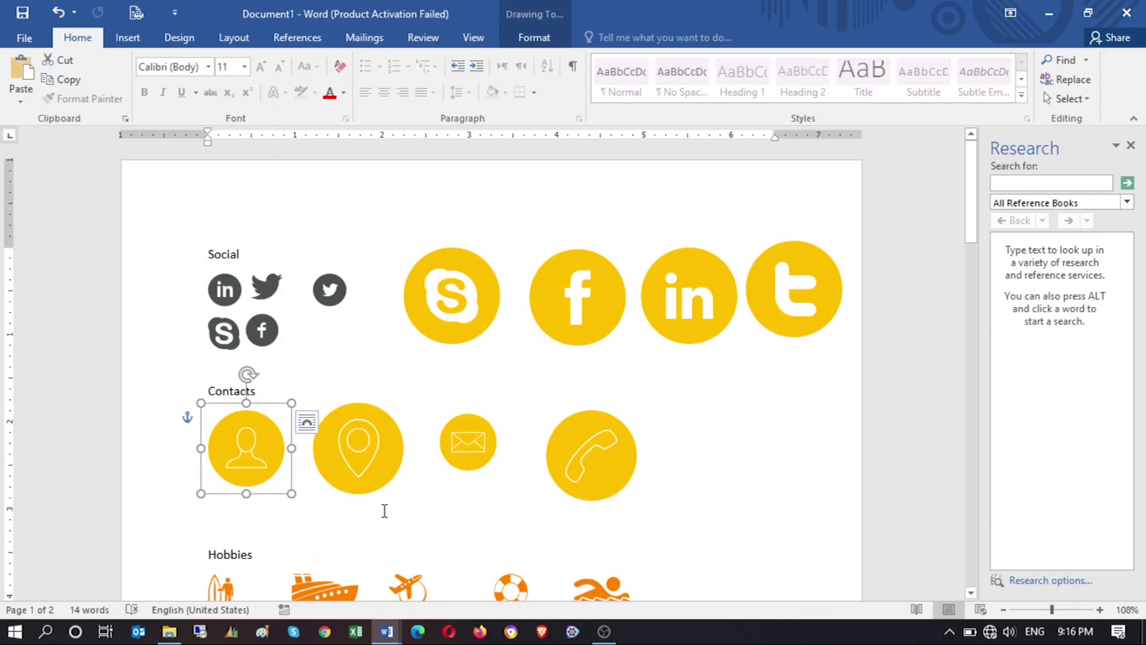
{"action": "scroll", "coordinate": [384, 511], "scroll_direction": "down", "scroll_amount": 1}
{"action": "scroll", "coordinate": [385, 510], "scroll_direction": "down", "scroll_amount": 1}
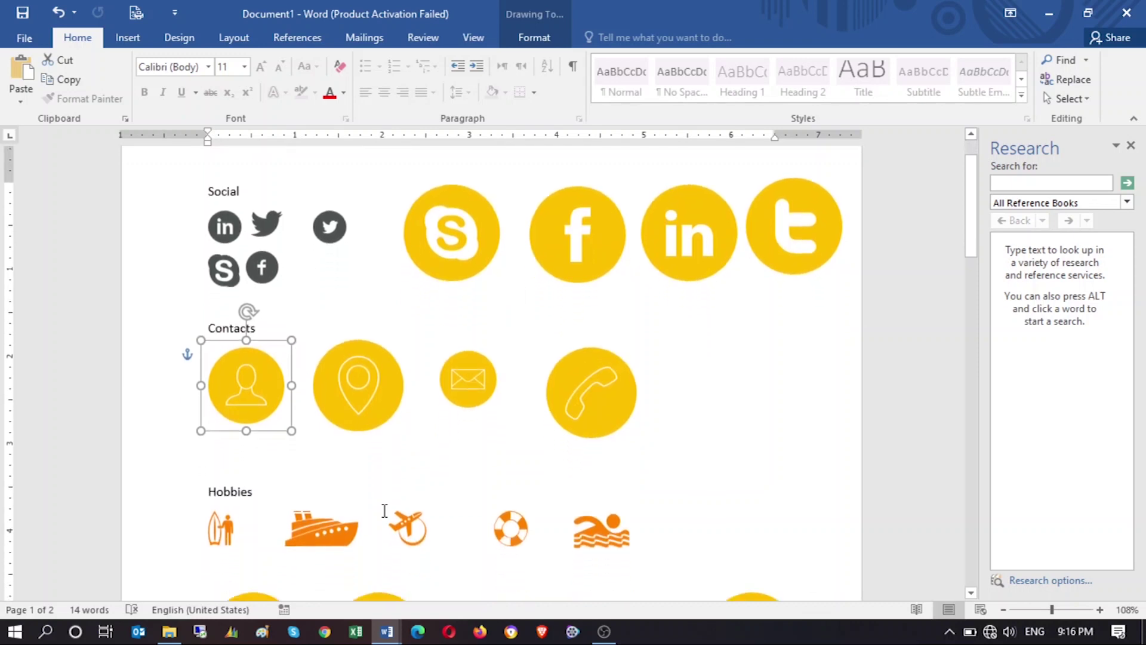
{"action": "scroll", "coordinate": [382, 512], "scroll_direction": "down", "scroll_amount": 3}
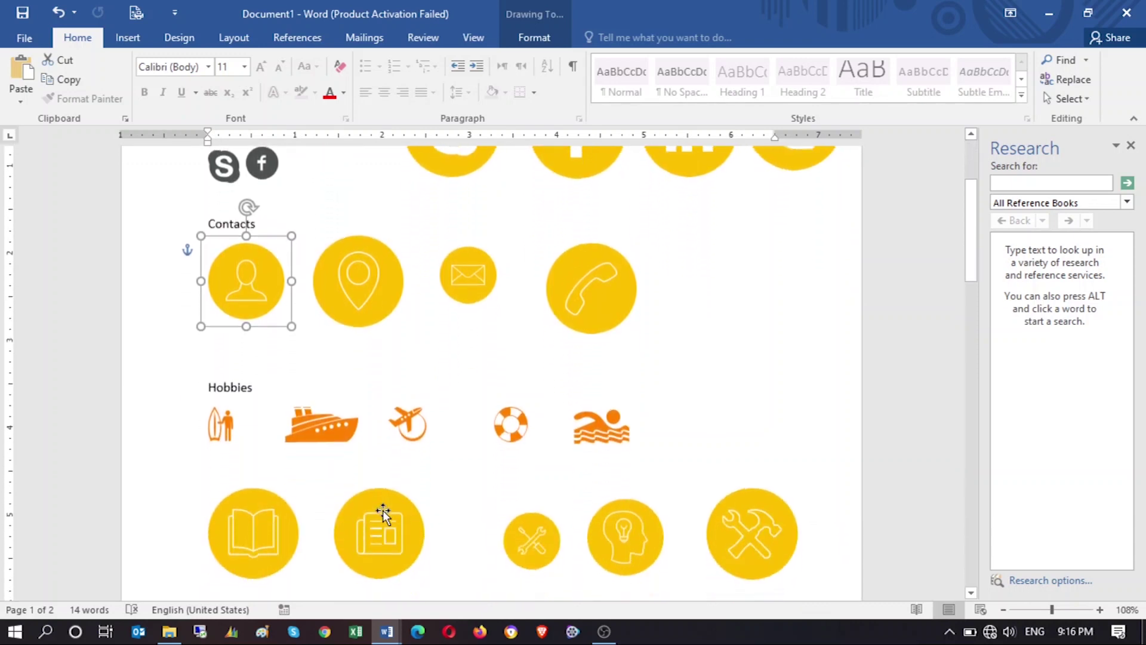
{"action": "left_click", "coordinate": [367, 303]}
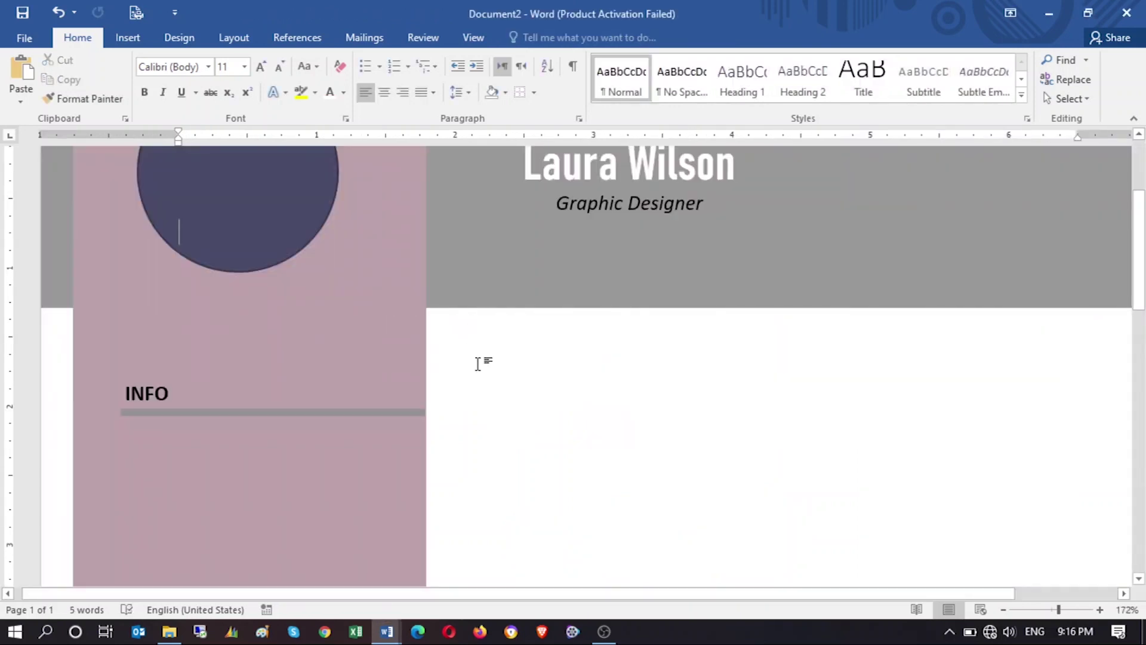
- Paste the location-pin icon below the INFO heading and shrink it
{"action": "key", "text": "ctrl+v"}
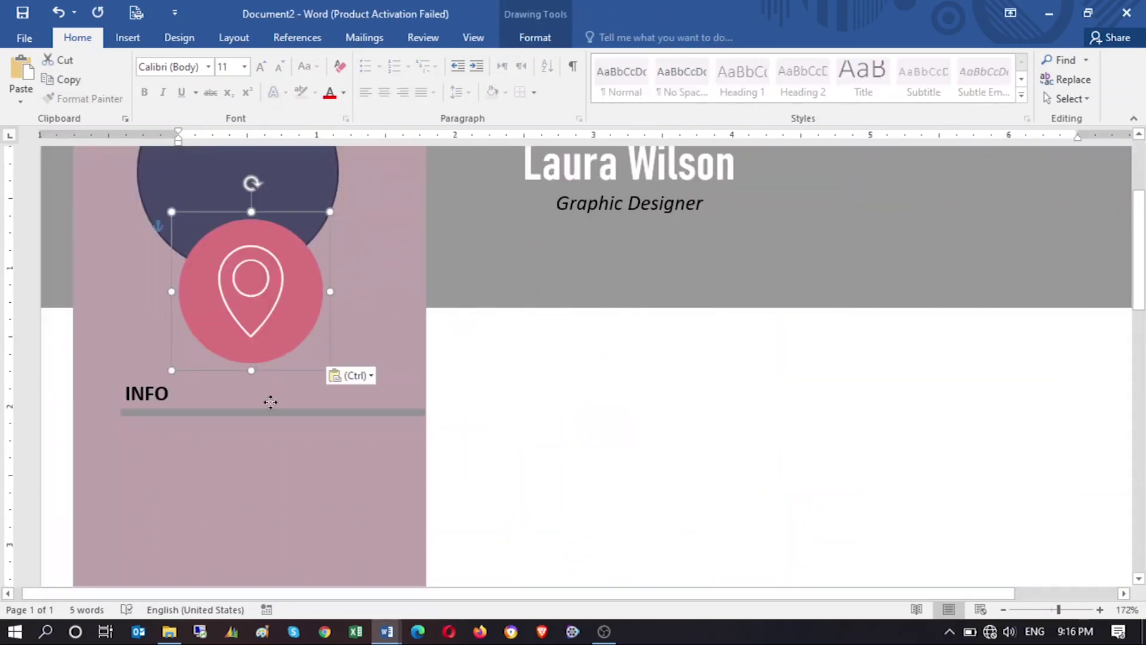
{"action": "left_click_drag", "start_coordinate": [288, 339], "coordinate": [212, 560]}
{"action": "scroll", "coordinate": [345, 503], "scroll_direction": "down", "scroll_amount": 3}
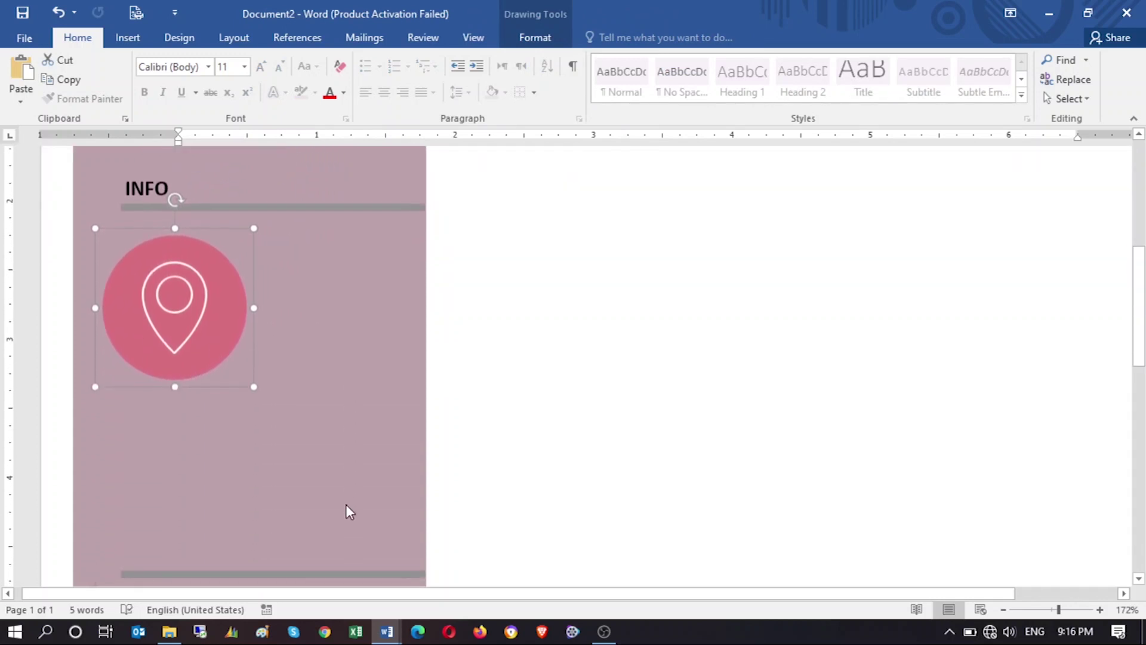
{"action": "left_click_drag", "start_coordinate": [252, 389], "coordinate": [138, 276]}
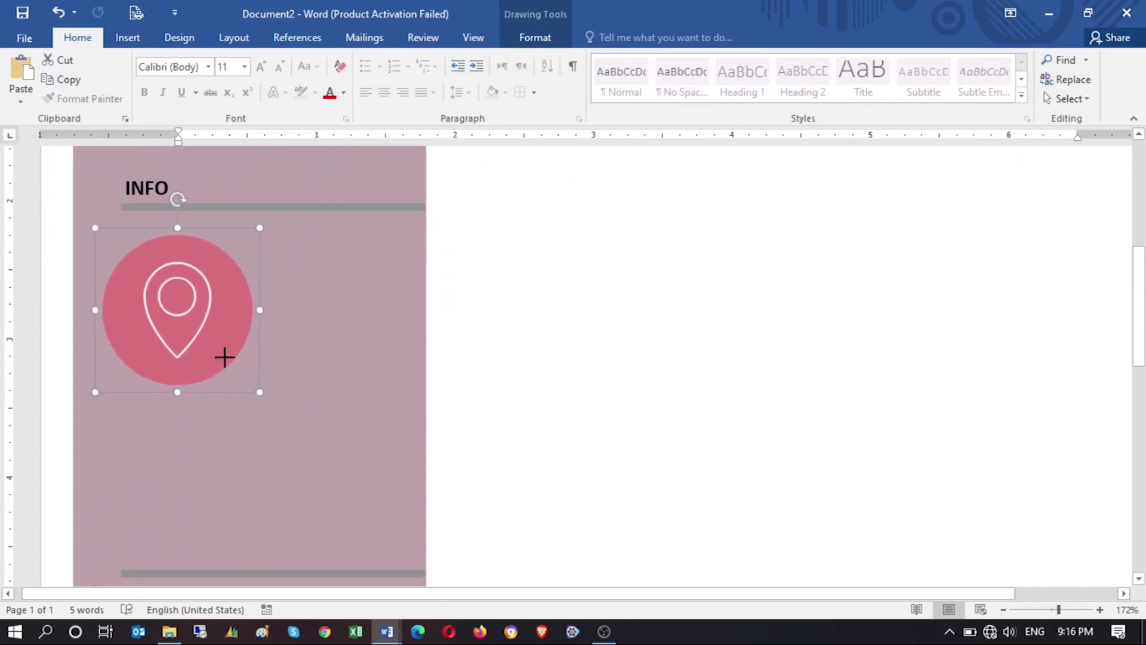
{"action": "left_click_drag", "start_coordinate": [139, 275], "coordinate": [135, 257]}
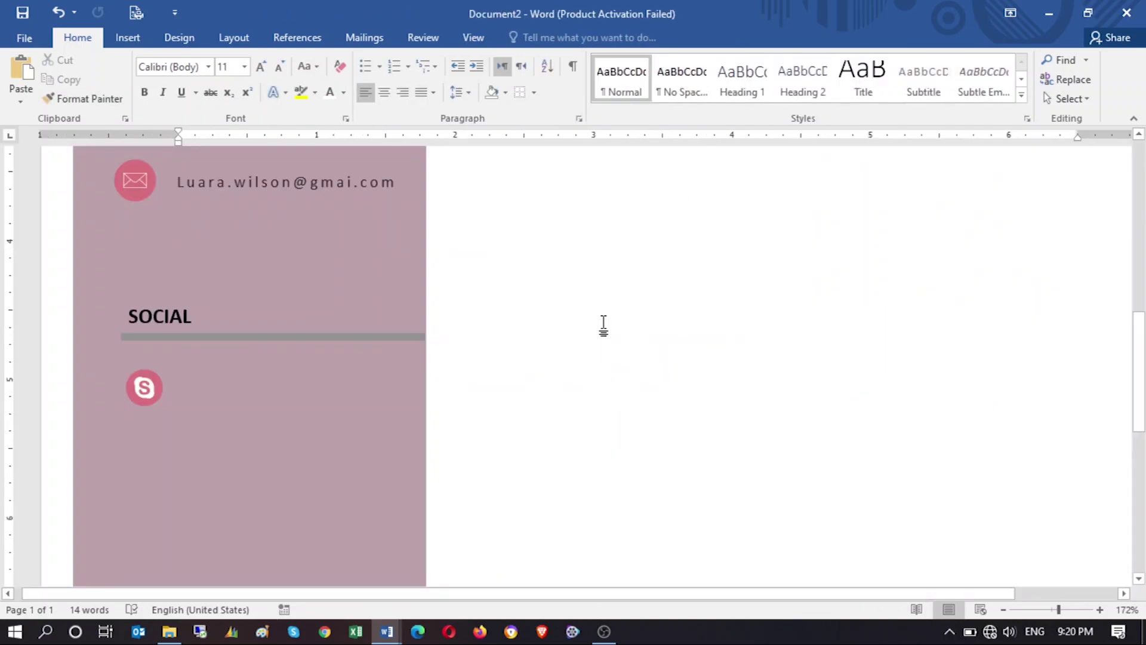
- Paste, resize and stack the Facebook, LinkedIn and Twitter icons under Skype beneath SOCIAL
{"action": "key", "text": "ctrl+v"}
{"action": "left_click_drag", "start_coordinate": [297, 512], "coordinate": [160, 427]}
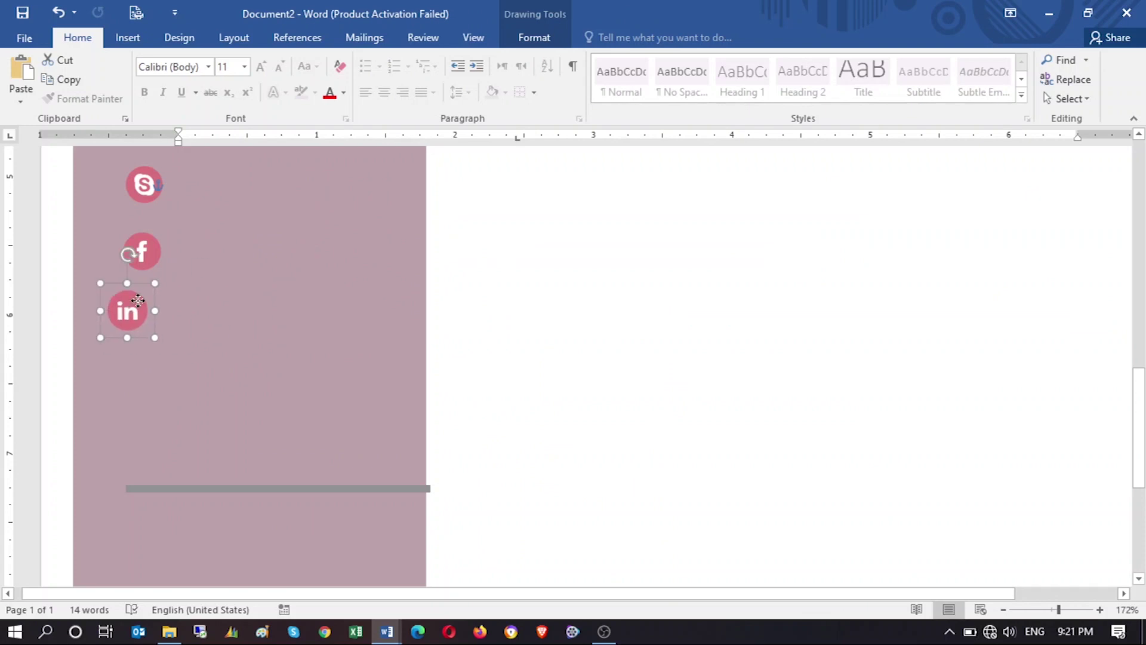
{"action": "left_click_drag", "start_coordinate": [138, 301], "coordinate": [152, 300]}
{"action": "left_click", "coordinate": [149, 241]}
{"action": "left_click", "coordinate": [143, 310]}
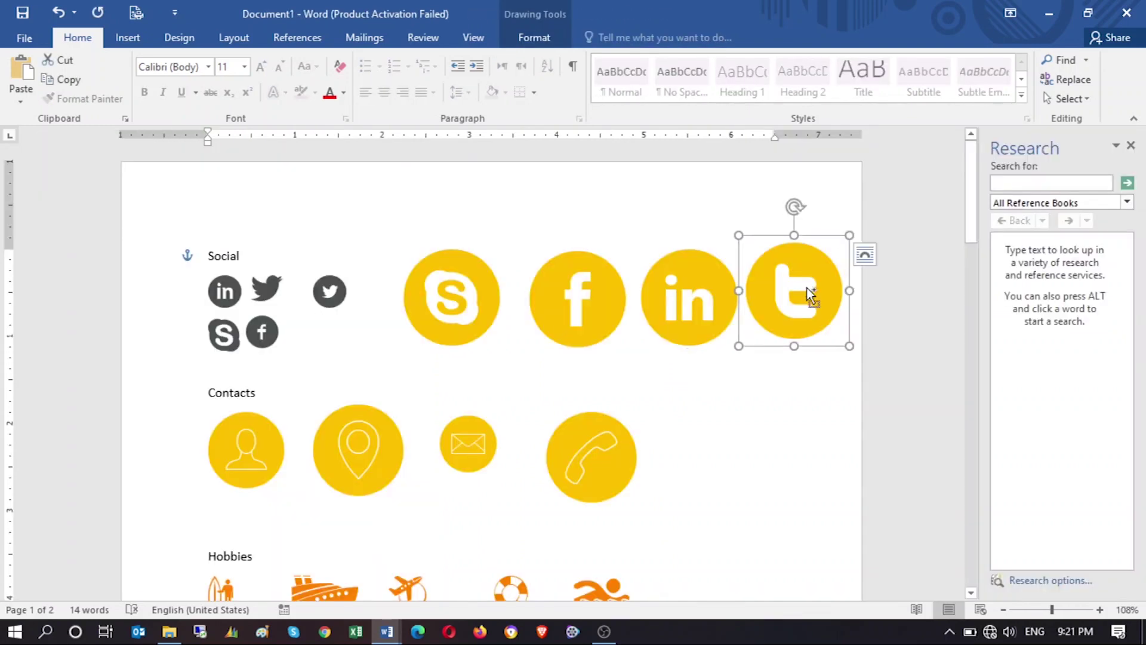
{"action": "key", "text": "ctrl+v"}
{"action": "mouse_move", "coordinate": [172, 174]}
{"action": "left_mouse_down"}
{"action": "mouse_move", "coordinate": [285, 284]}
{"action": "mouse_move", "coordinate": [121, 367]}
{"action": "left_mouse_up"}
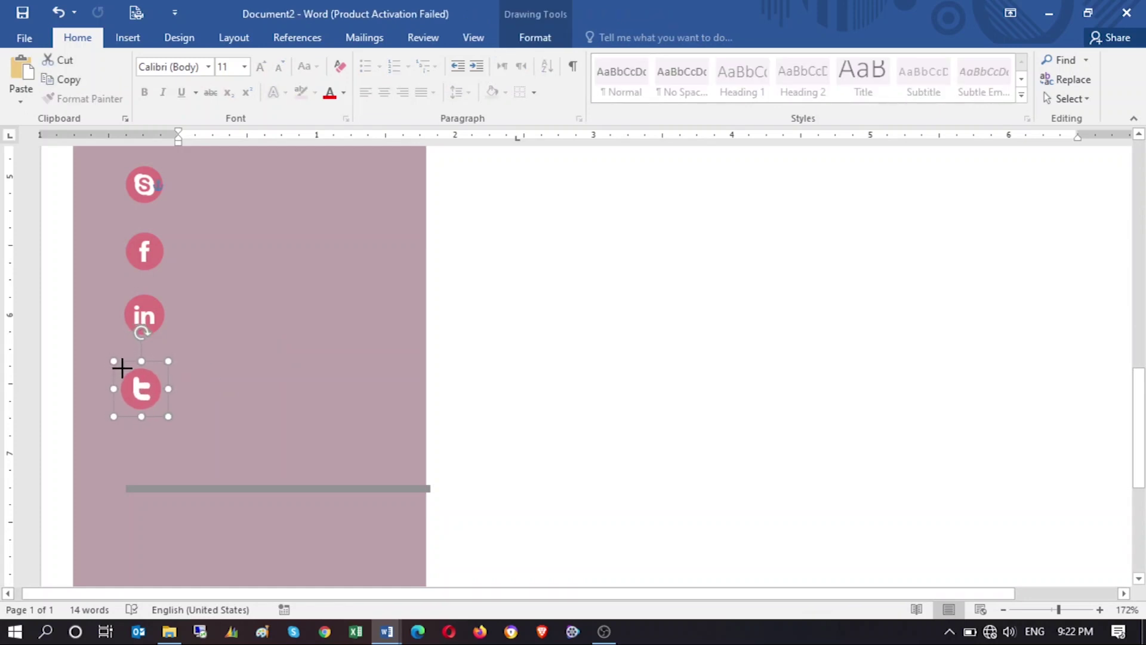
- Duplicate the username text beside each social icon and tidy the usernames
{"action": "key", "text": "ctrl+y"}
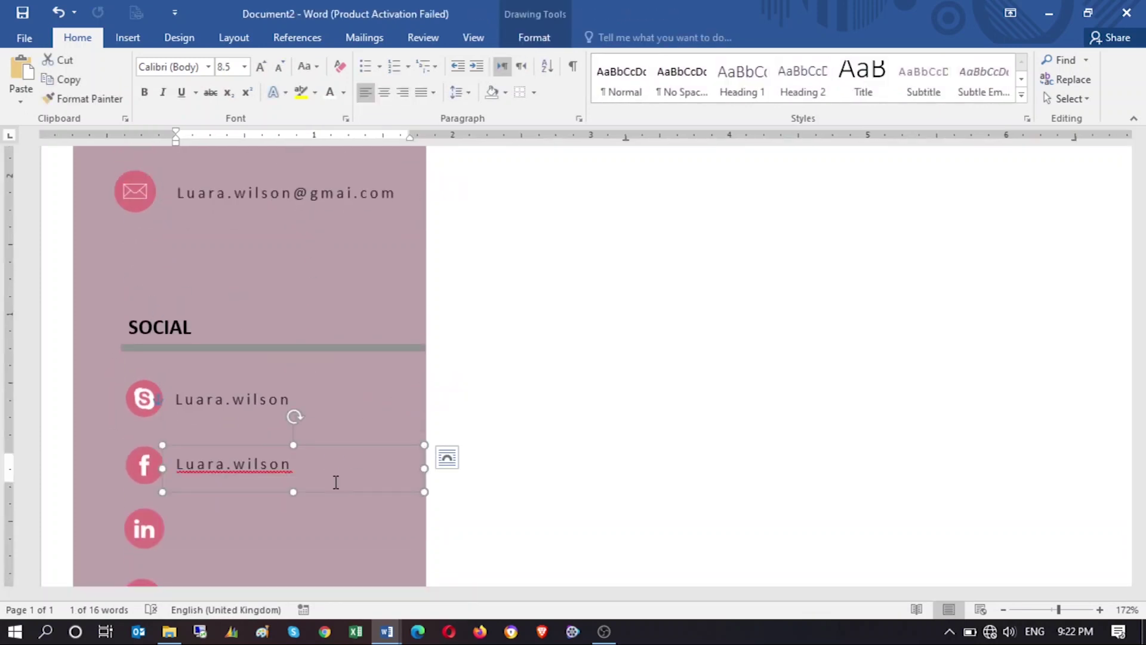
{"action": "key", "text": "ctrl+y"}
{"action": "key", "text": "ctrl+y"}
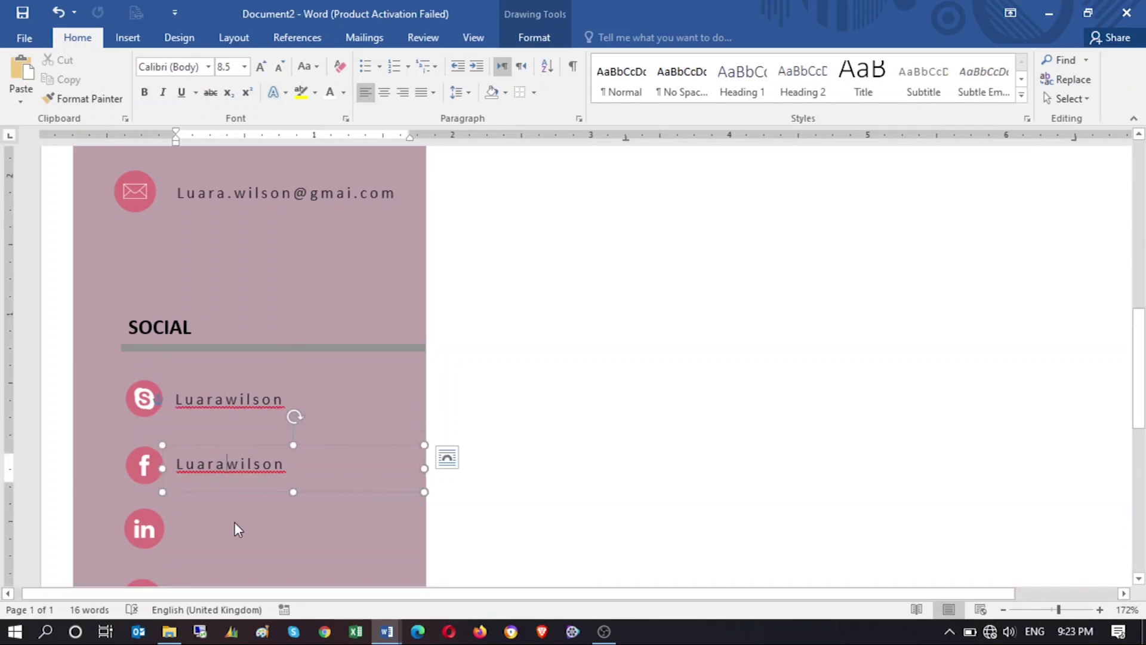
{"action": "scroll", "coordinate": [234, 522], "scroll_direction": "down", "scroll_amount": 2}
{"action": "left_click_drag", "start_coordinate": [242, 352], "coordinate": [225, 484], "text": "ctrl"}
{"action": "key", "text": "ctrl+z"}
{"action": "scroll", "coordinate": [323, 529], "scroll_direction": "down", "scroll_amount": 3}
{"action": "scroll", "coordinate": [393, 326], "scroll_direction": "up", "scroll_amount": 10}
{"action": "double_click", "coordinate": [410, 185]}
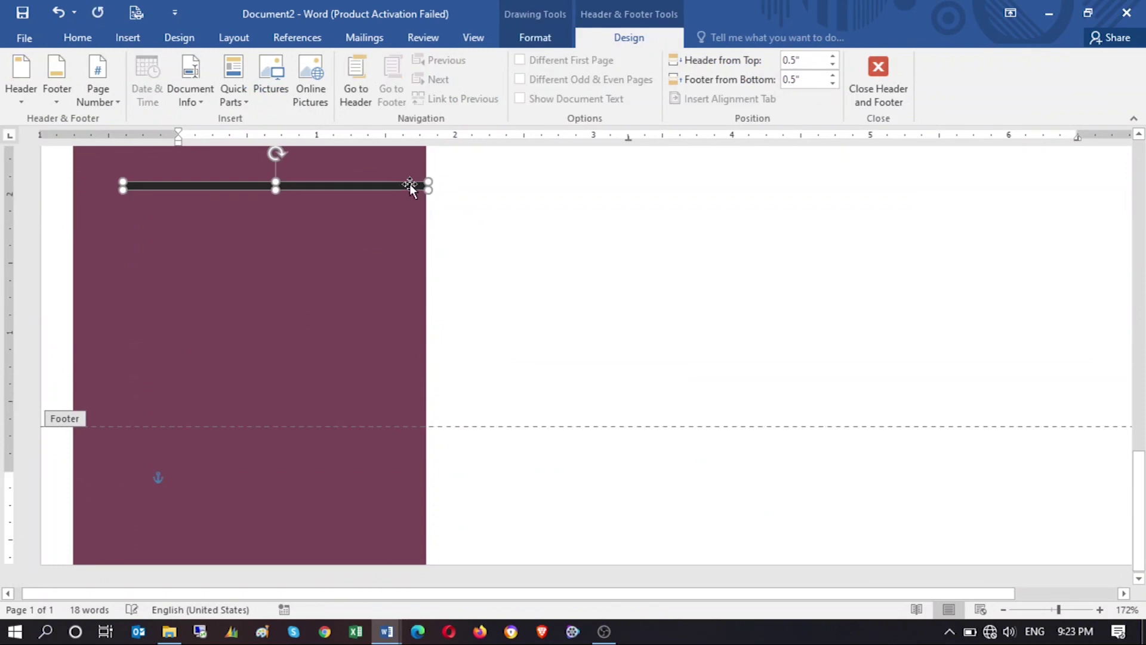
{"action": "double_click", "coordinate": [663, 410]}
{"action": "scroll", "coordinate": [662, 410], "scroll_direction": "down", "scroll_amount": 5}
{"action": "scroll", "coordinate": [399, 380], "scroll_direction": "up", "scroll_amount": 5}
- Copy the SOCIAL heading below the Twitter line and rename it REFERENCE
{"action": "left_click_drag", "start_coordinate": [187, 233], "coordinate": [195, 368], "text": "ctrl"}
{"action": "double_click", "coordinate": [160, 345]}
{"action": "type", "text": "refere"}
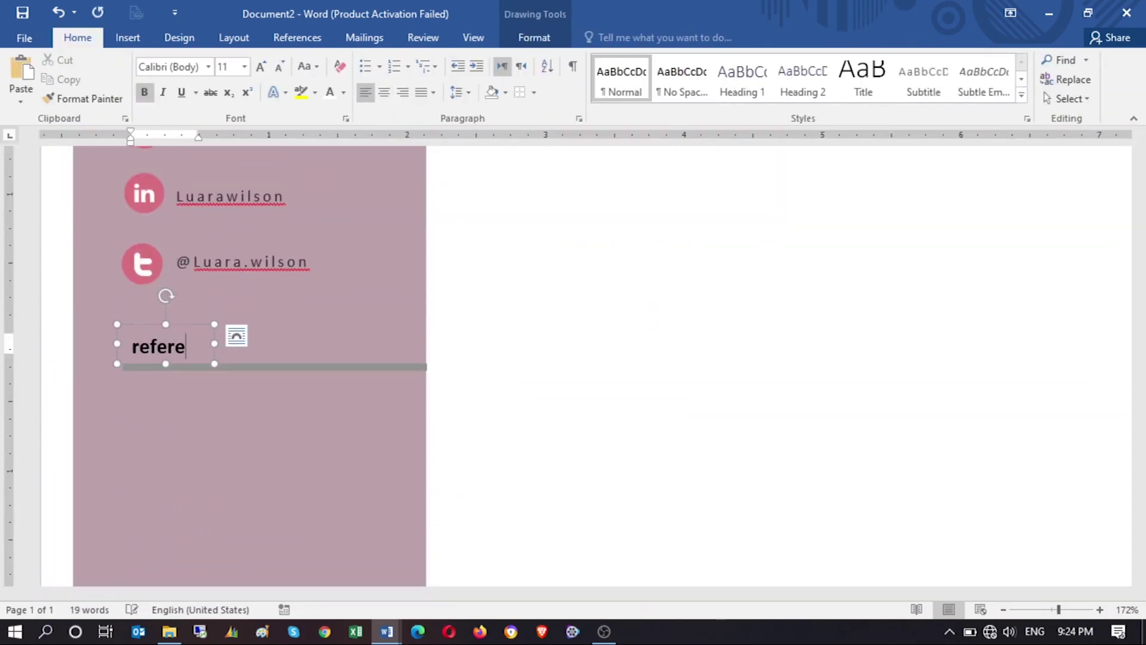
{"action": "type", "text": "nces"}
{"action": "key", "text": "BackSpace"}
{"action": "key", "text": "ctrl+shift+a"}
{"action": "left_click", "coordinate": [304, 397]}
{"action": "scroll", "coordinate": [305, 397], "scroll_direction": "down", "scroll_amount": 2}
{"action": "scroll", "coordinate": [305, 396], "scroll_direction": "up", "scroll_amount": 1}
- Add a text box reading 'Available upon request' below the REFERENCE heading
{"action": "left_click_drag", "start_coordinate": [254, 231], "coordinate": [236, 370], "text": "ctrl"}
{"action": "type", "text": "Available upon re"}
{"action": "left_click", "coordinate": [589, 401]}
{"action": "scroll", "coordinate": [589, 402], "scroll_direction": "up", "scroll_amount": 6}
{"action": "scroll", "coordinate": [589, 401], "scroll_direction": "up", "scroll_amount": 6}
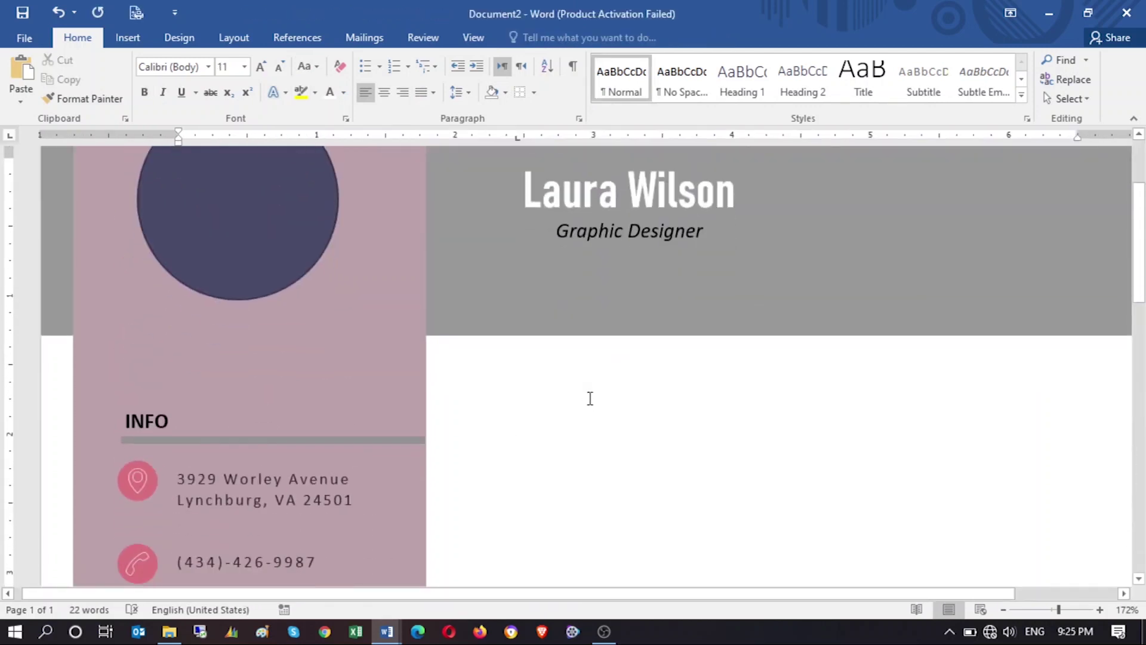
- Add bold Address and Phone labels on new lines above those contact details
{"action": "scroll", "coordinate": [309, 425], "scroll_direction": "down", "scroll_amount": 4}
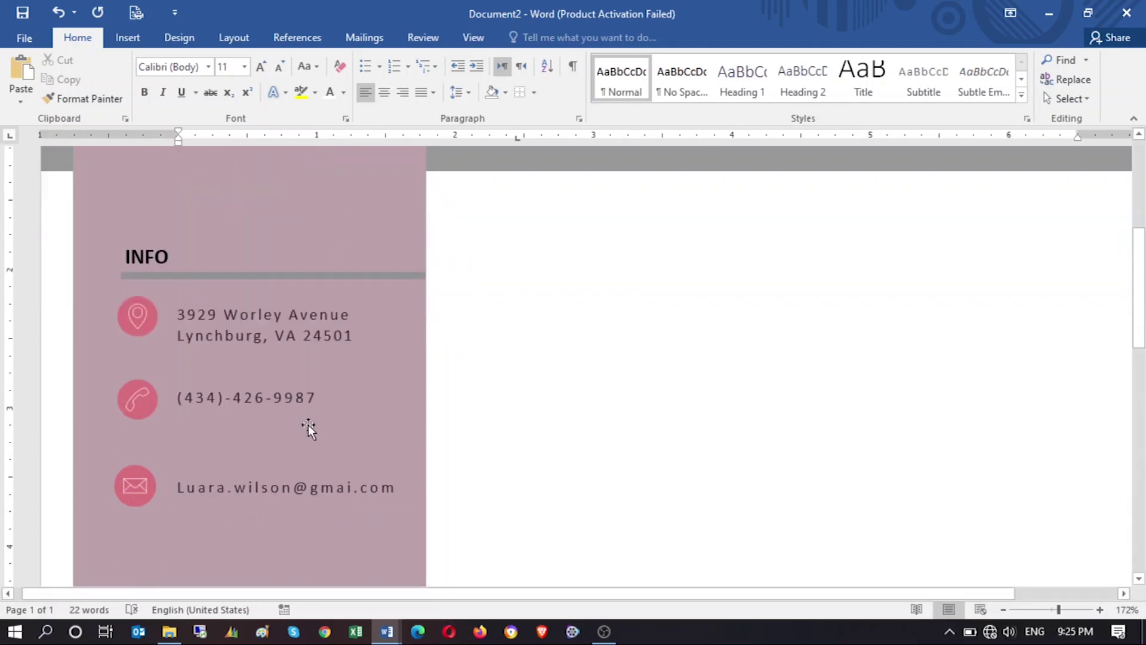
{"action": "left_click", "coordinate": [181, 310]}
{"action": "key", "text": "Return"}
{"action": "key", "text": "Up"}
{"action": "type", "text": "Address"}
{"action": "key", "text": "shift+Home"}
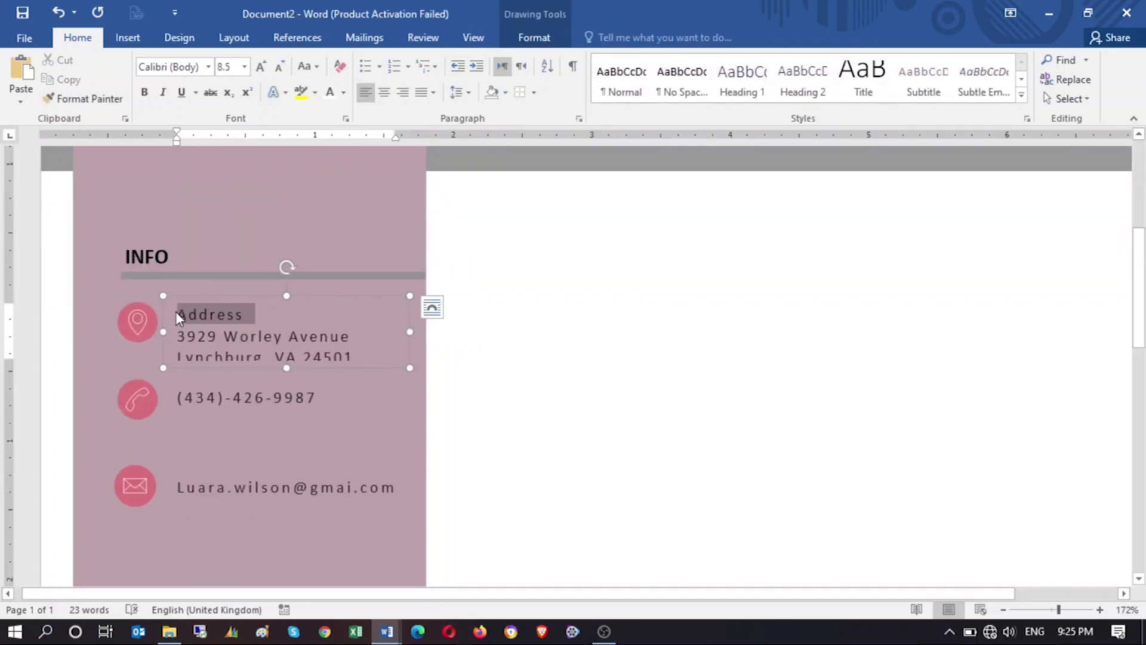
{"action": "key", "text": "ctrl+b"}
{"action": "left_click", "coordinate": [177, 399]}
{"action": "key", "text": "Return"}
{"action": "key", "text": "Up"}
{"action": "type", "text": "Phone"}
{"action": "key", "text": "shift+Home"}
{"action": "key", "text": "ctrl+b"}
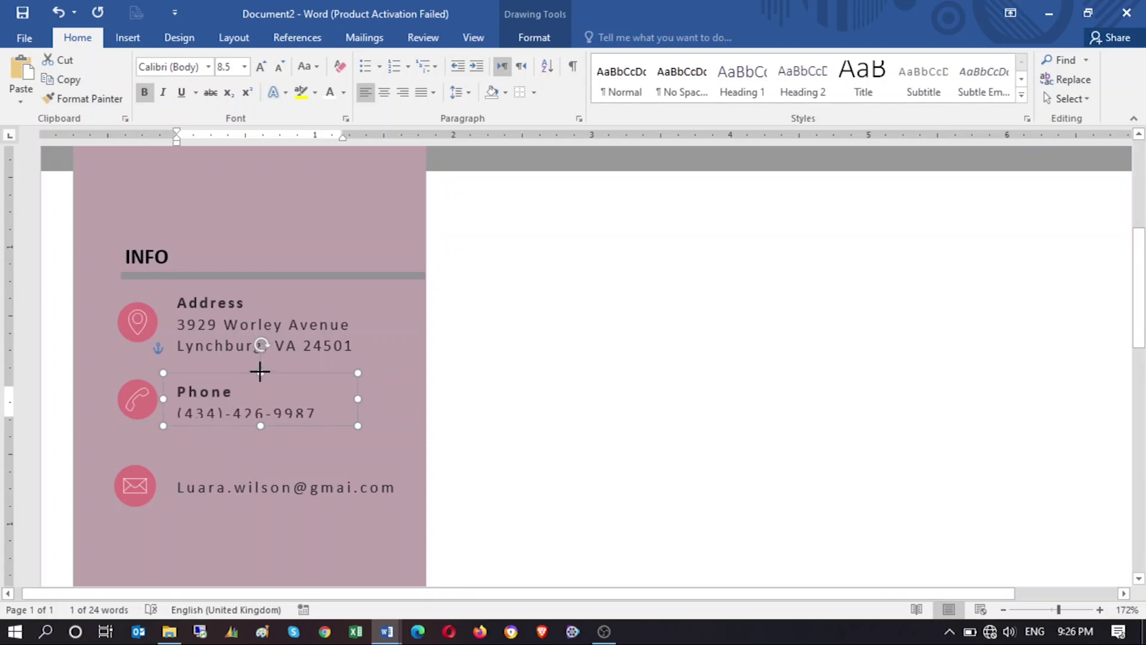
{"action": "left_click", "coordinate": [137, 404]}
- Add an E-mail label on a new line above the e-mail address
{"action": "left_click", "coordinate": [217, 395]}
{"action": "left_click", "coordinate": [177, 487]}
{"action": "key", "text": "Return"}
{"action": "key", "text": "Up"}
{"action": "type", "text": "E-mail"}
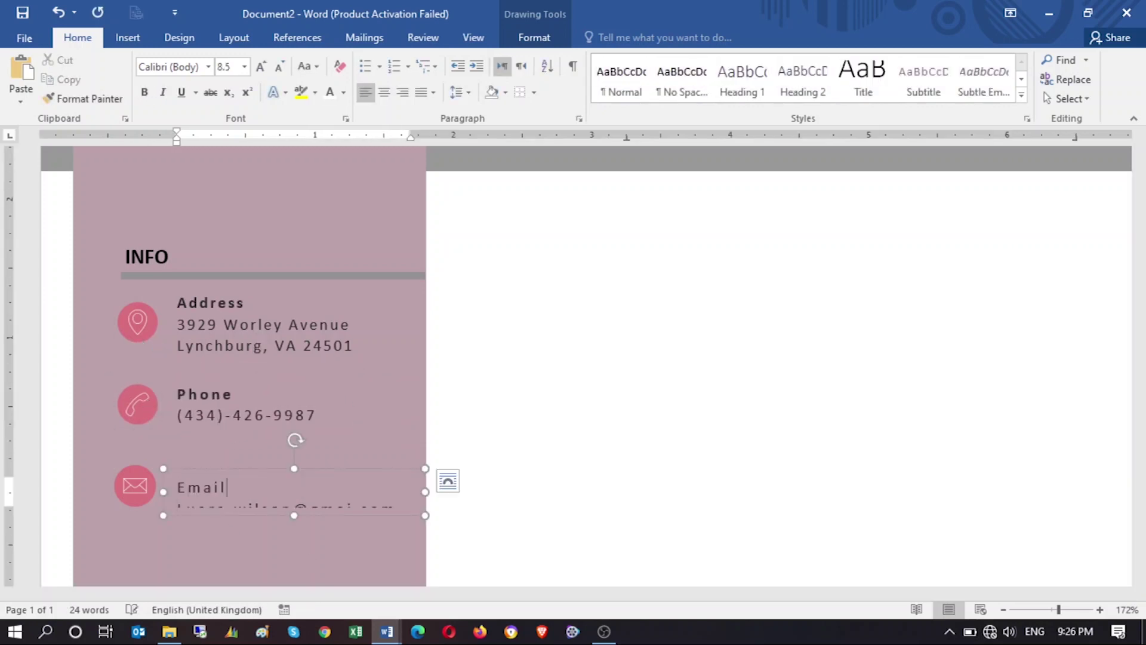
{"action": "left_click_drag", "start_coordinate": [235, 487], "coordinate": [189, 485]}
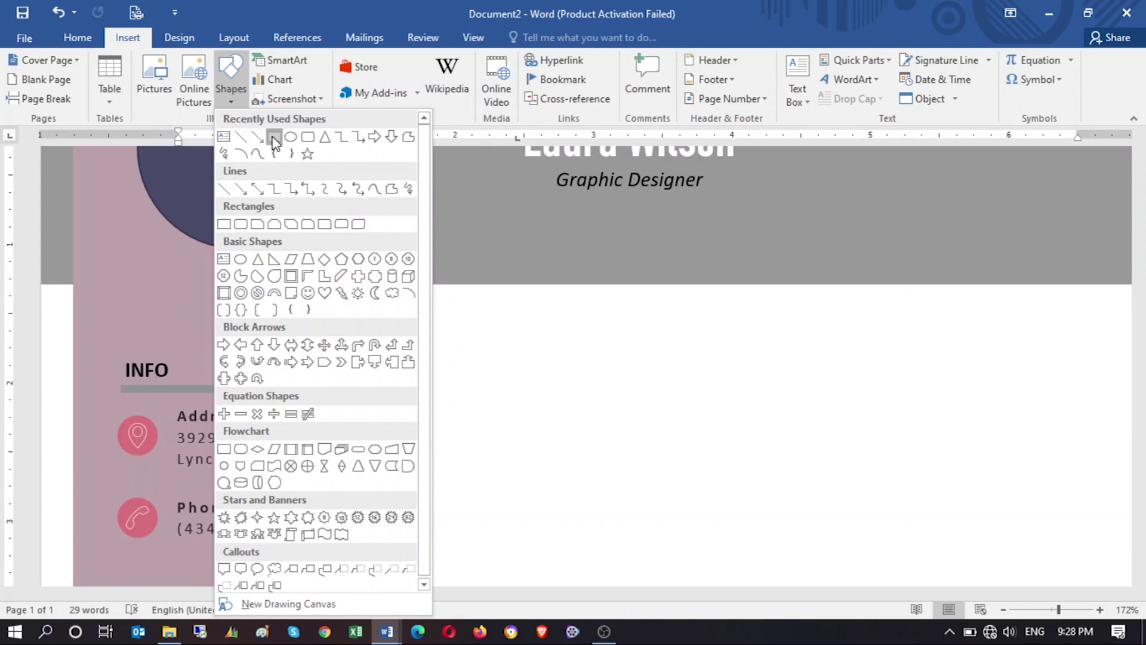
- Draw a long thin rectangle bar across the right column as a section heading bar
{"action": "left_click", "coordinate": [275, 140]}
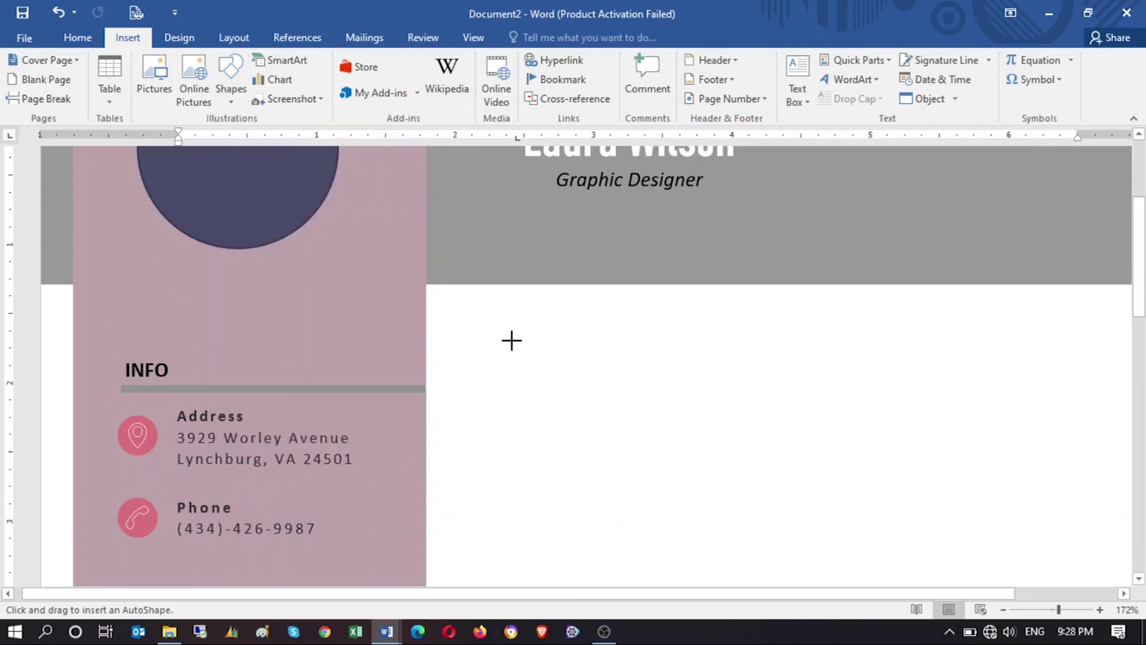
{"action": "left_click_drag", "start_coordinate": [511, 340], "coordinate": [1122, 368]}
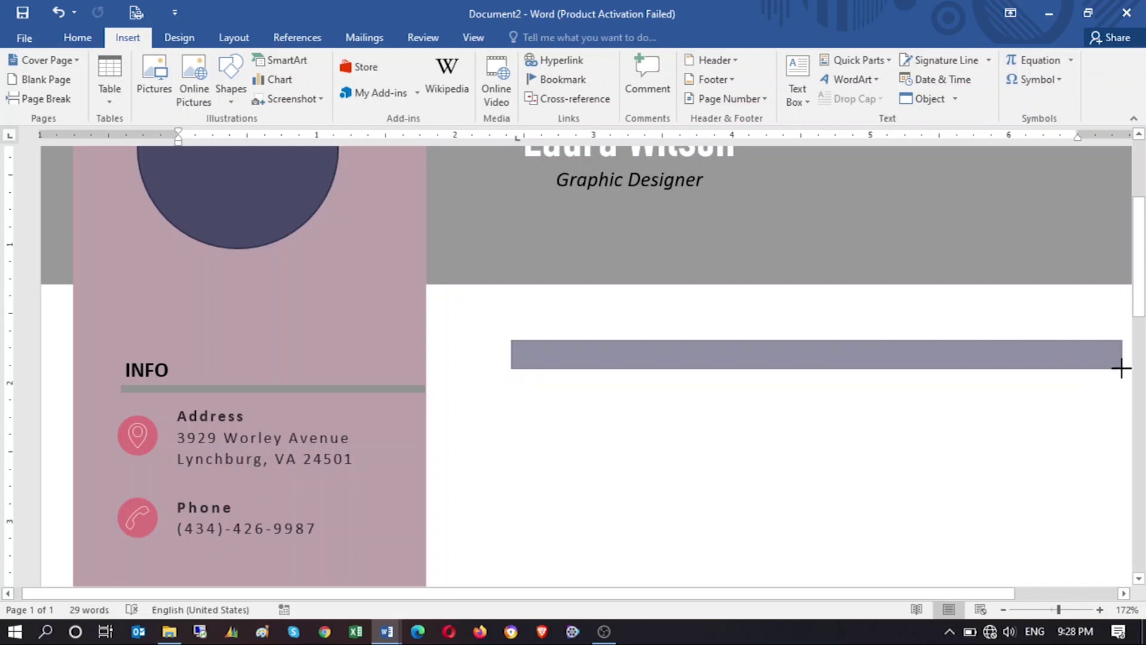
{"action": "left_click_drag", "start_coordinate": [1122, 368], "coordinate": [1080, 377]}
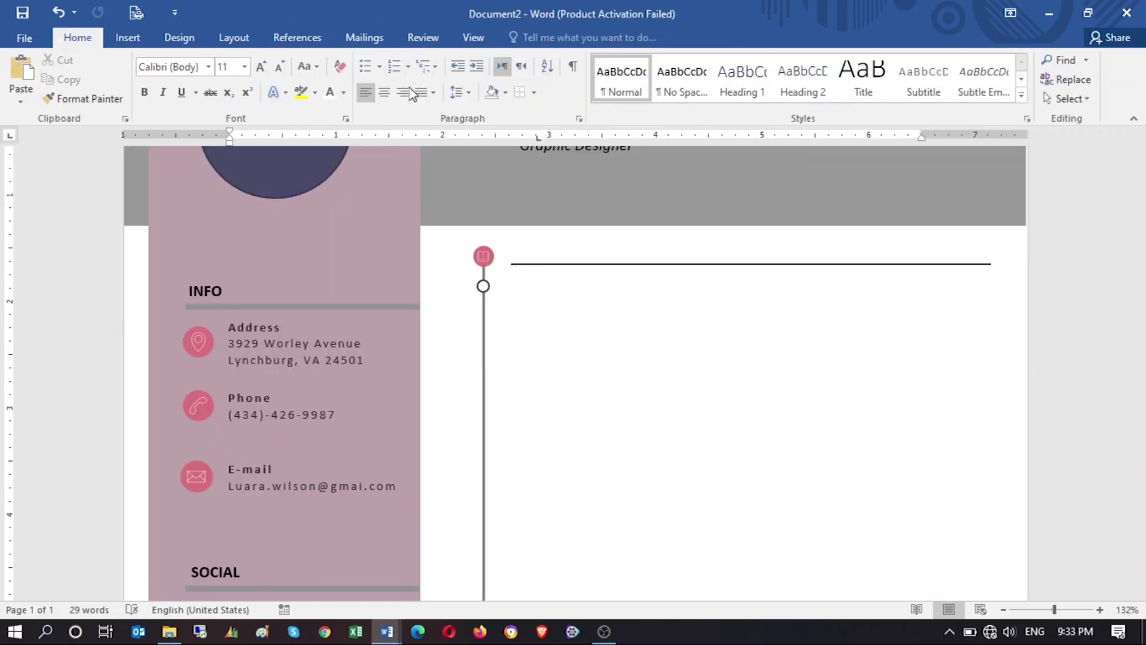
{"action": "left_click", "coordinate": [128, 37]}
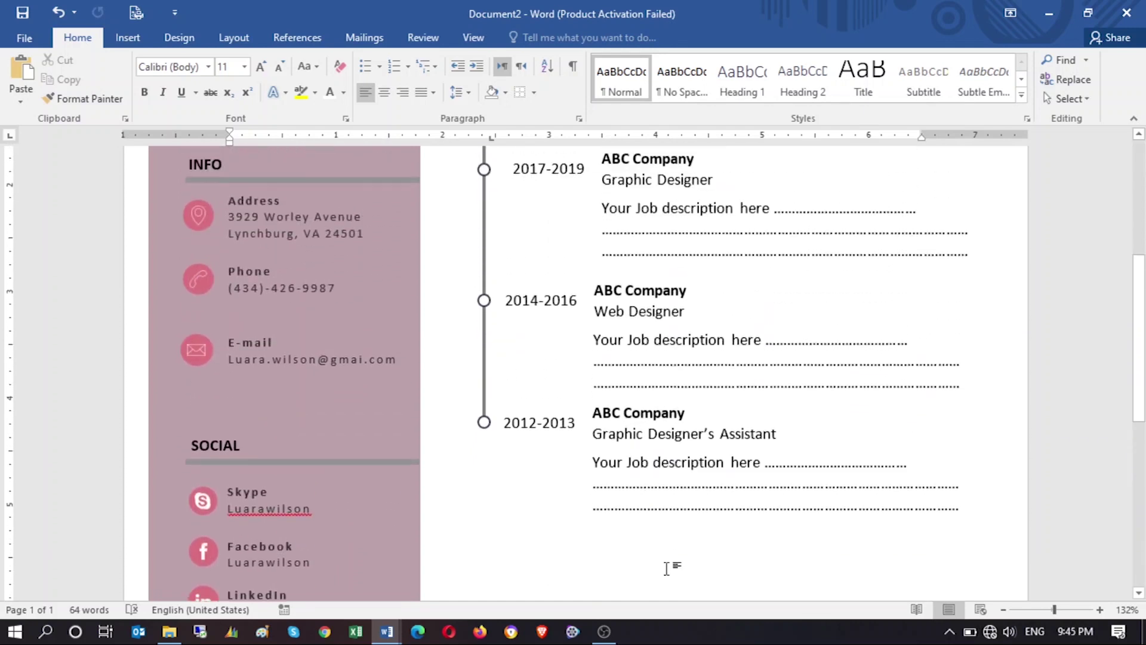
{"action": "scroll", "coordinate": [667, 568], "scroll_direction": "up", "scroll_amount": 1}
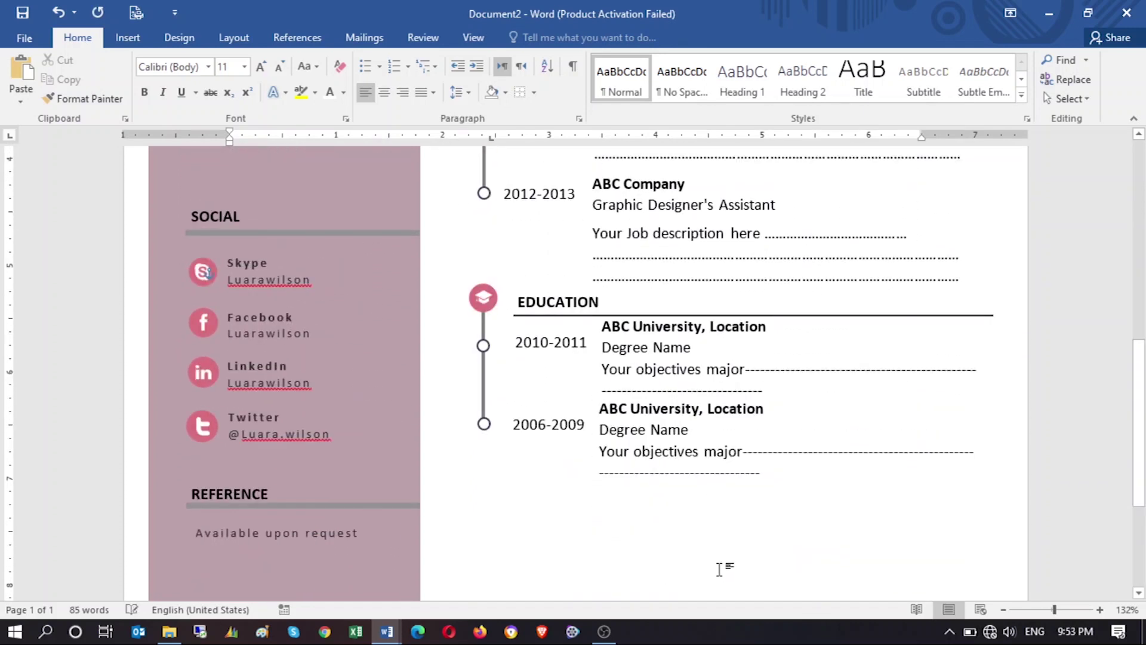
- Scroll through the page to review the timeline, EDUCATION entries and SKILLS heading
{"action": "scroll", "coordinate": [715, 556], "scroll_direction": "down", "scroll_amount": 1}
{"action": "scroll", "coordinate": [715, 556], "scroll_direction": "down", "scroll_amount": 1}
{"action": "scroll", "coordinate": [715, 556], "scroll_direction": "down", "scroll_amount": 1}
{"action": "scroll", "coordinate": [717, 559], "scroll_direction": "down", "scroll_amount": 2}
{"action": "scroll", "coordinate": [717, 558], "scroll_direction": "up", "scroll_amount": 2}
{"action": "scroll", "coordinate": [716, 555], "scroll_direction": "up", "scroll_amount": 1}
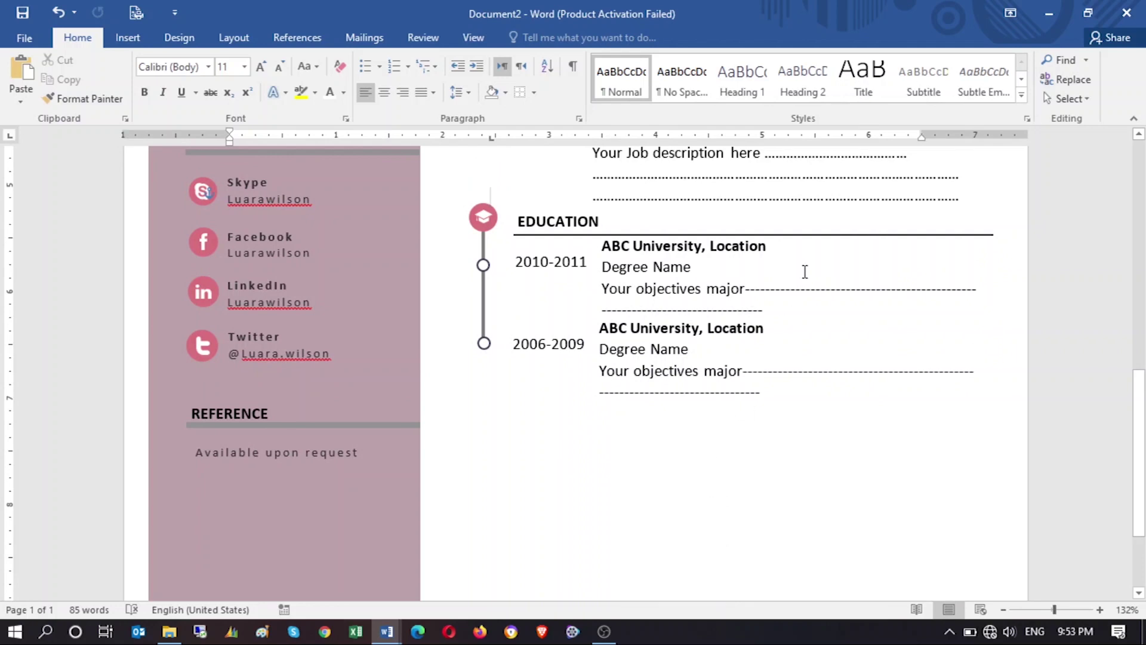
{"action": "scroll", "coordinate": [904, 318], "scroll_direction": "up", "scroll_amount": 5}
{"action": "scroll", "coordinate": [906, 316], "scroll_direction": "down", "scroll_amount": 1}
{"action": "scroll", "coordinate": [907, 317], "scroll_direction": "down", "scroll_amount": 4}
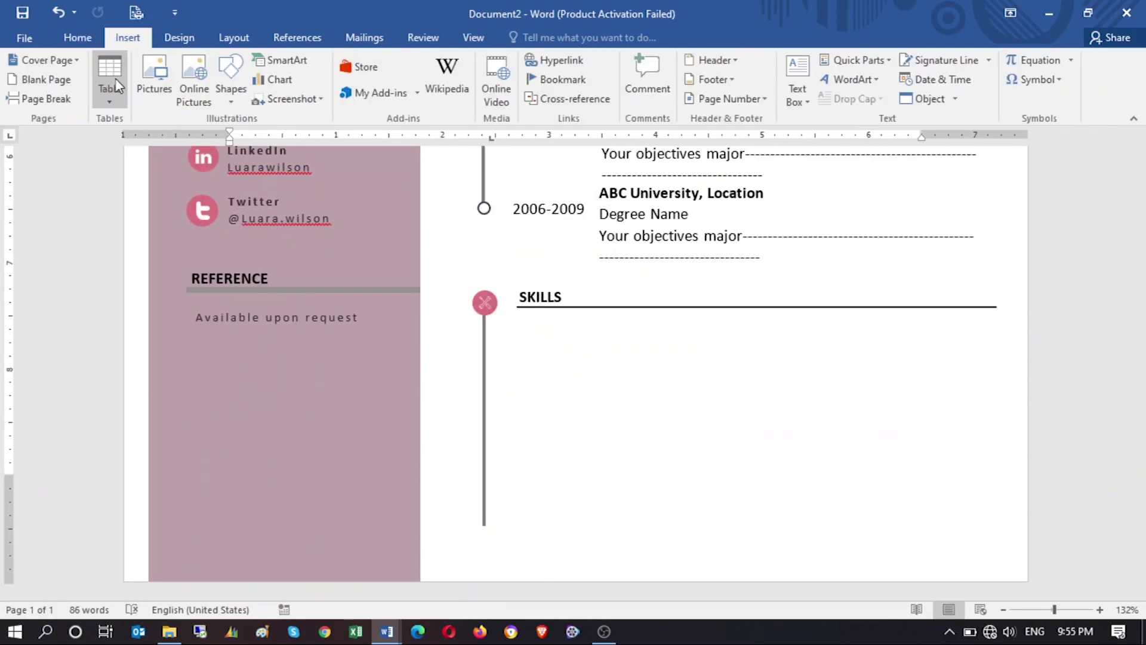
- Insert a two-column table directly under the SKILLS heading
{"action": "scroll", "coordinate": [530, 345], "scroll_direction": "up", "scroll_amount": 2}
{"action": "double_click", "coordinate": [529, 336]}
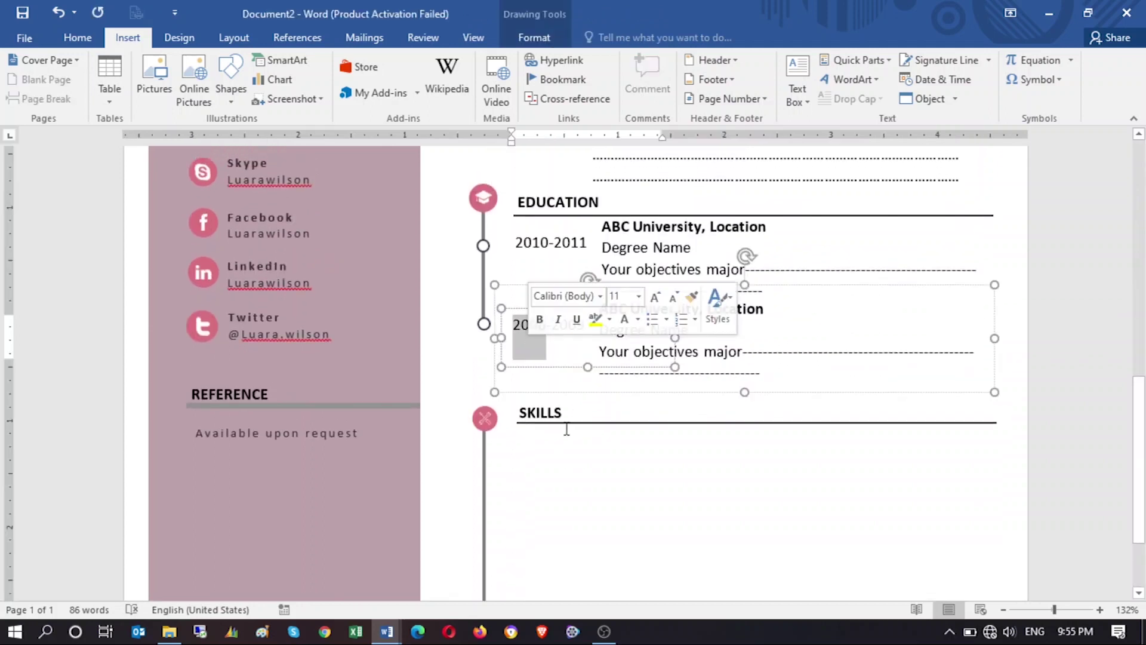
{"action": "left_click", "coordinate": [542, 474]}
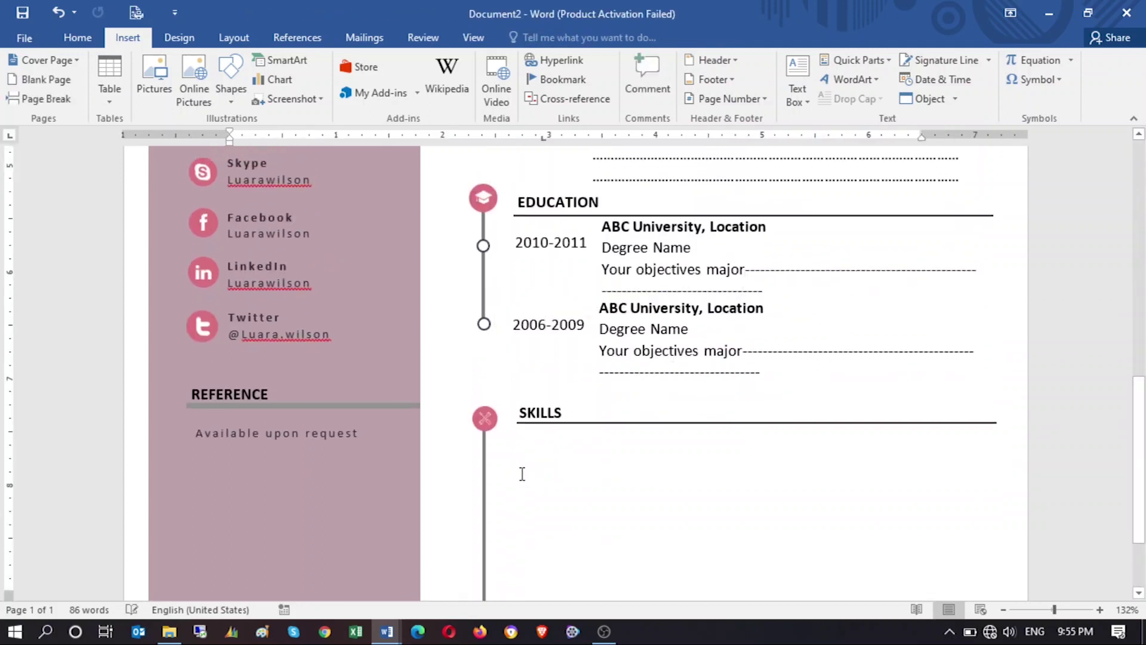
{"action": "left_click", "coordinate": [111, 101]}
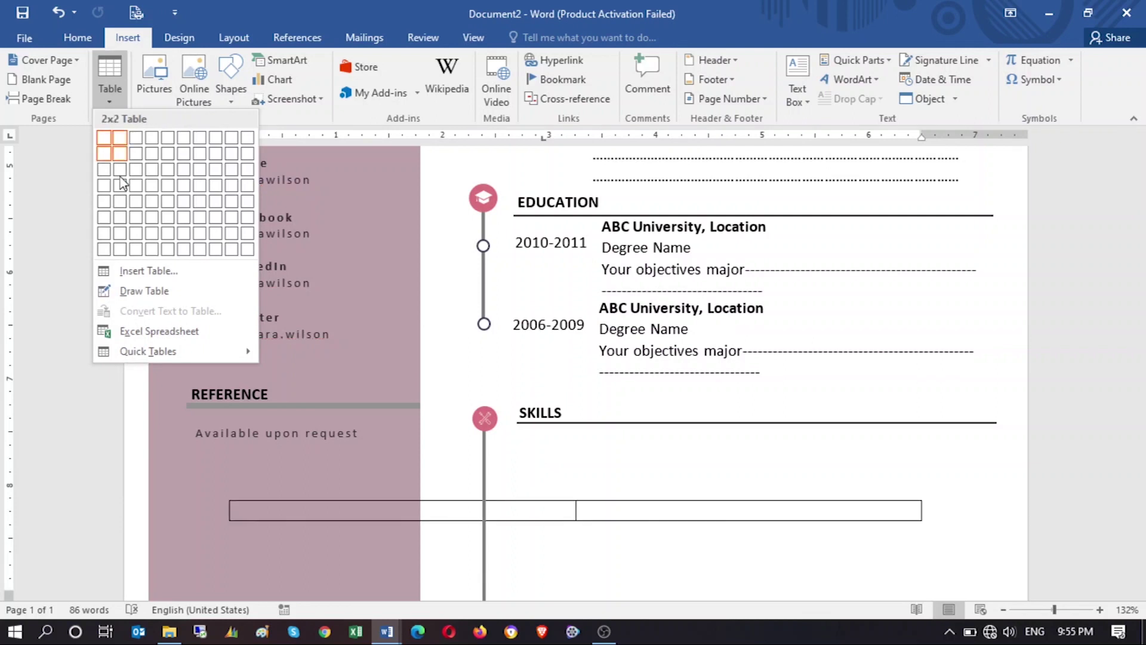
{"action": "scroll", "coordinate": [328, 364], "scroll_direction": "down", "scroll_amount": 2}
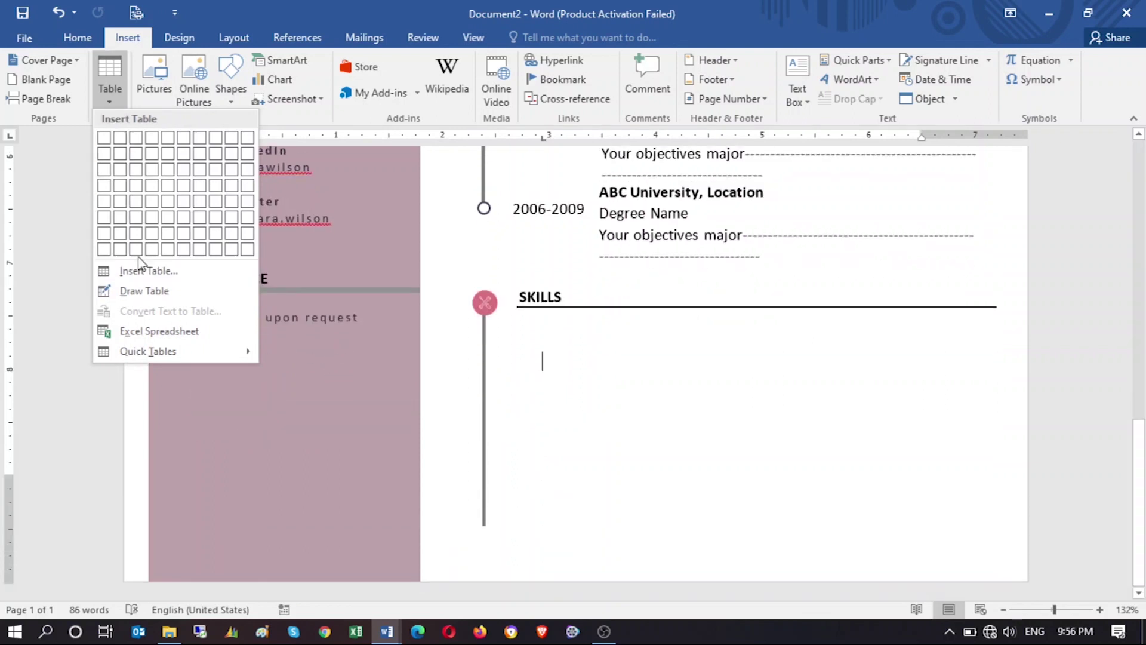
{"action": "left_click", "coordinate": [120, 185]}
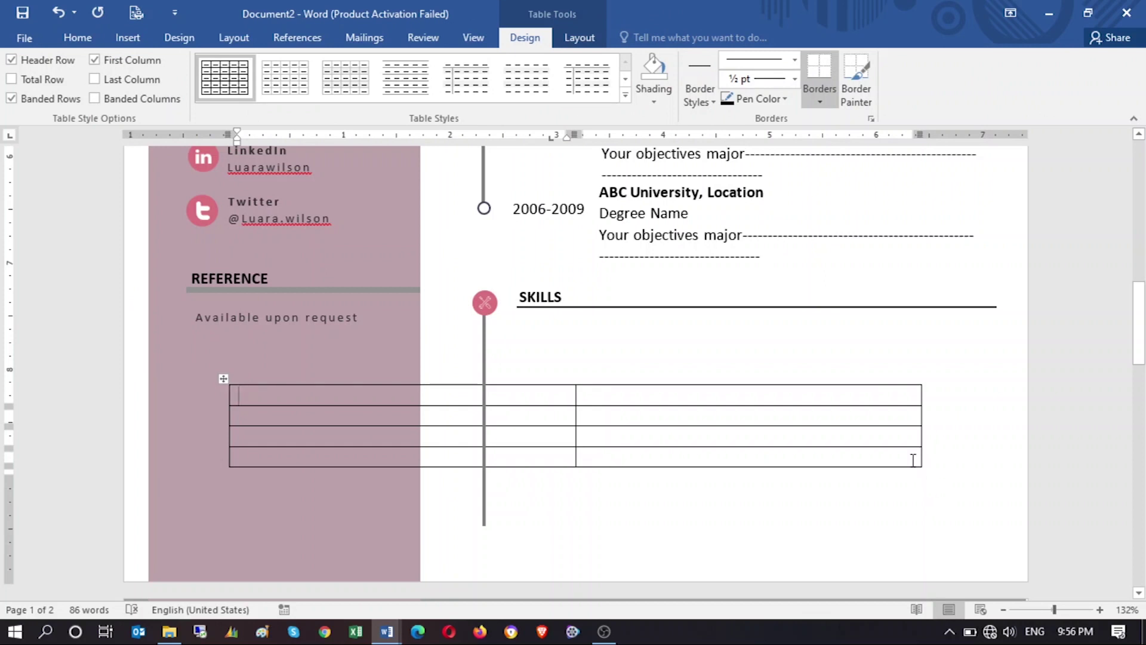
- Widen the table beside the timeline and move it up under SKILLS, undoing the last change
{"action": "left_click", "coordinate": [919, 466]}
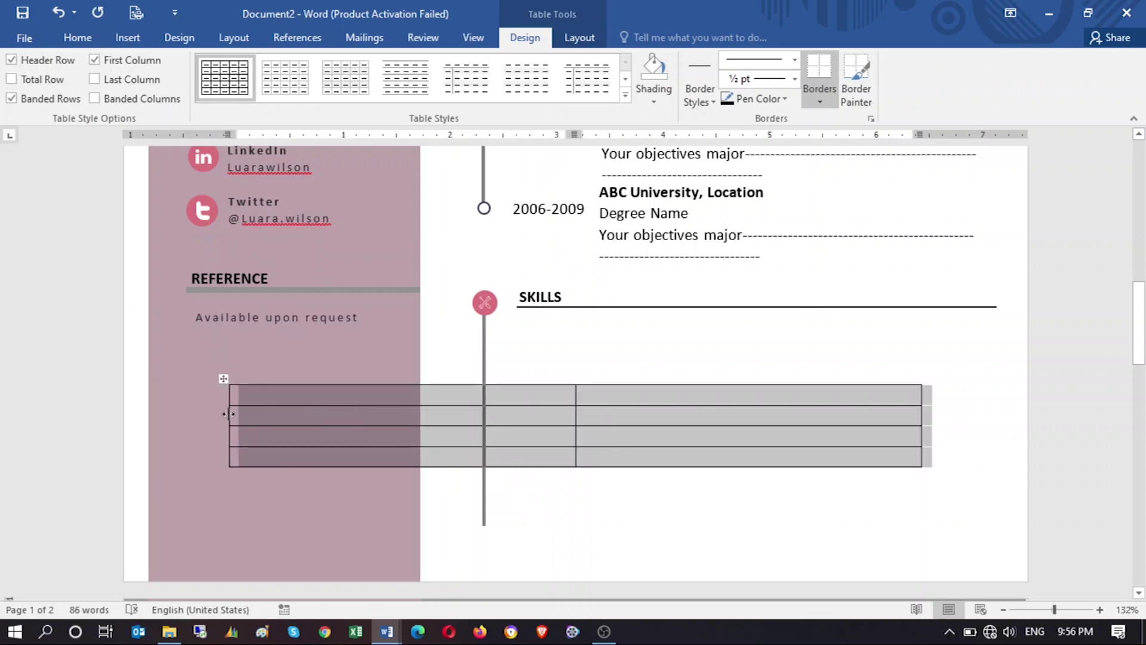
{"action": "left_click_drag", "start_coordinate": [222, 421], "coordinate": [523, 429]}
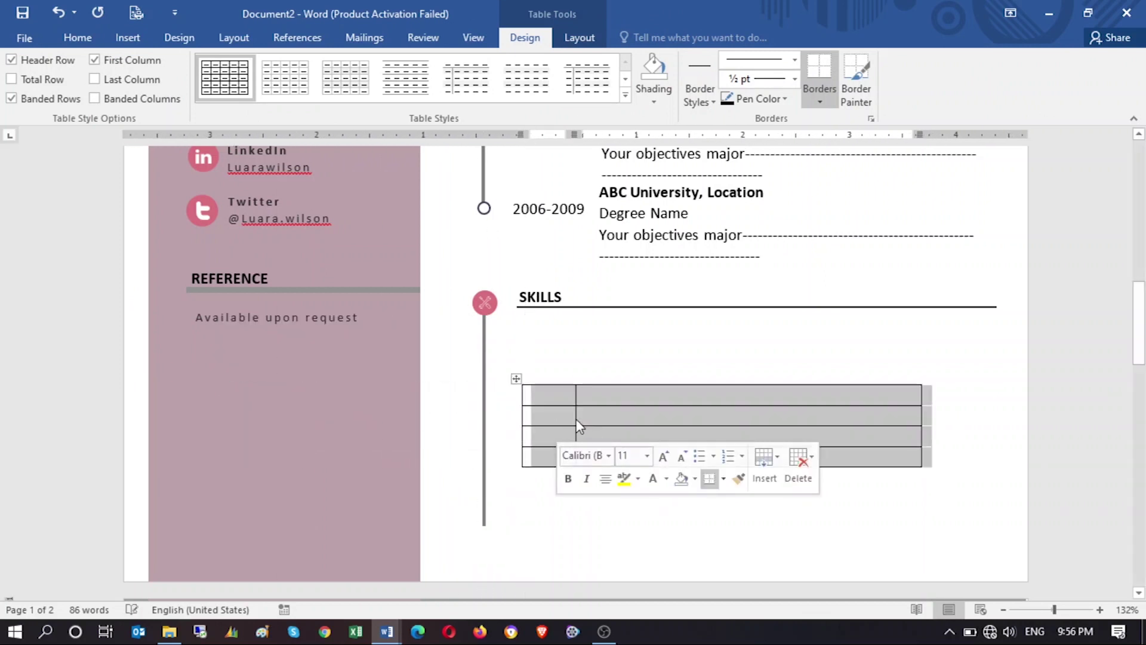
{"action": "left_click_drag", "start_coordinate": [577, 425], "coordinate": [763, 427]}
{"action": "left_click_drag", "start_coordinate": [922, 457], "coordinate": [980, 449]}
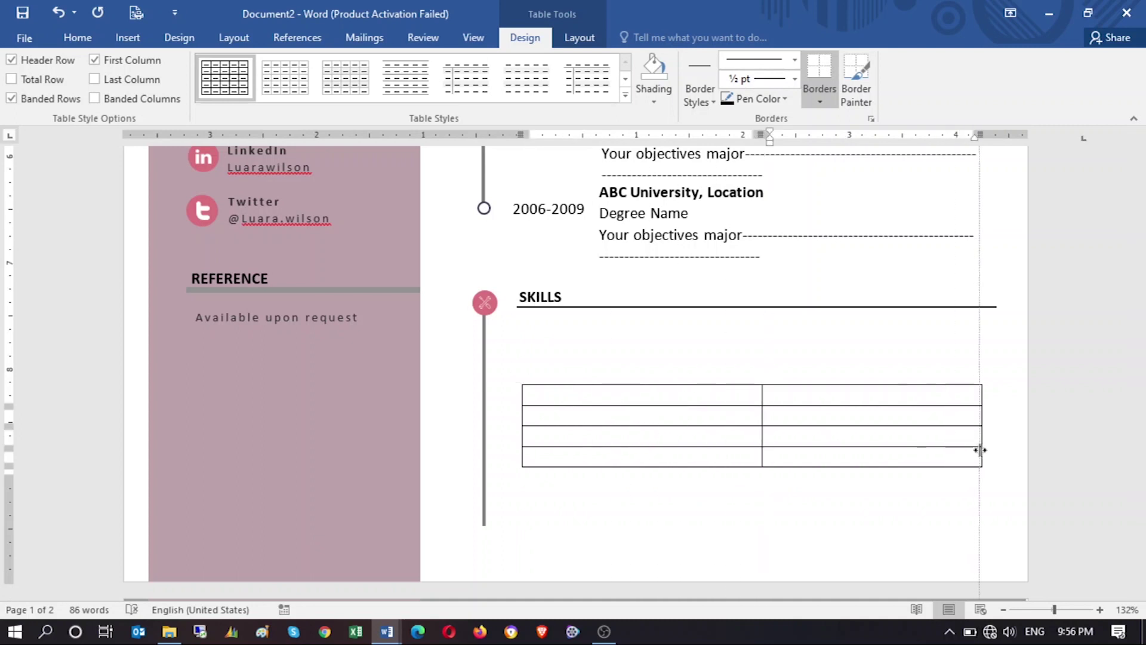
{"action": "left_click_drag", "start_coordinate": [517, 378], "coordinate": [512, 326]}
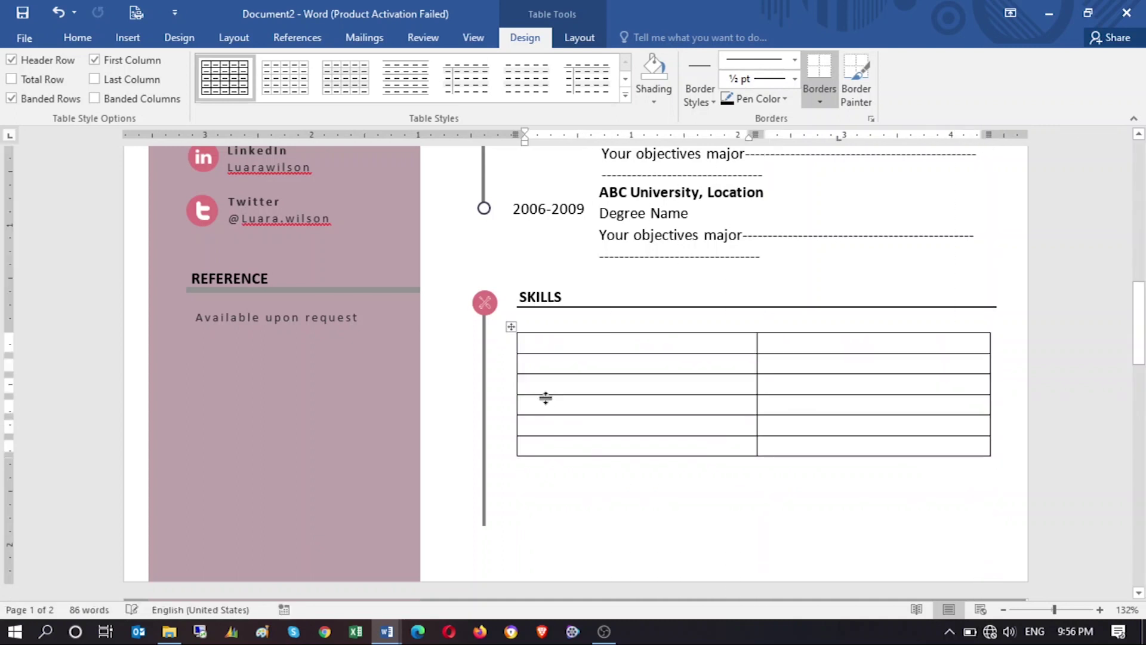
{"action": "key", "text": "ctrl+z"}
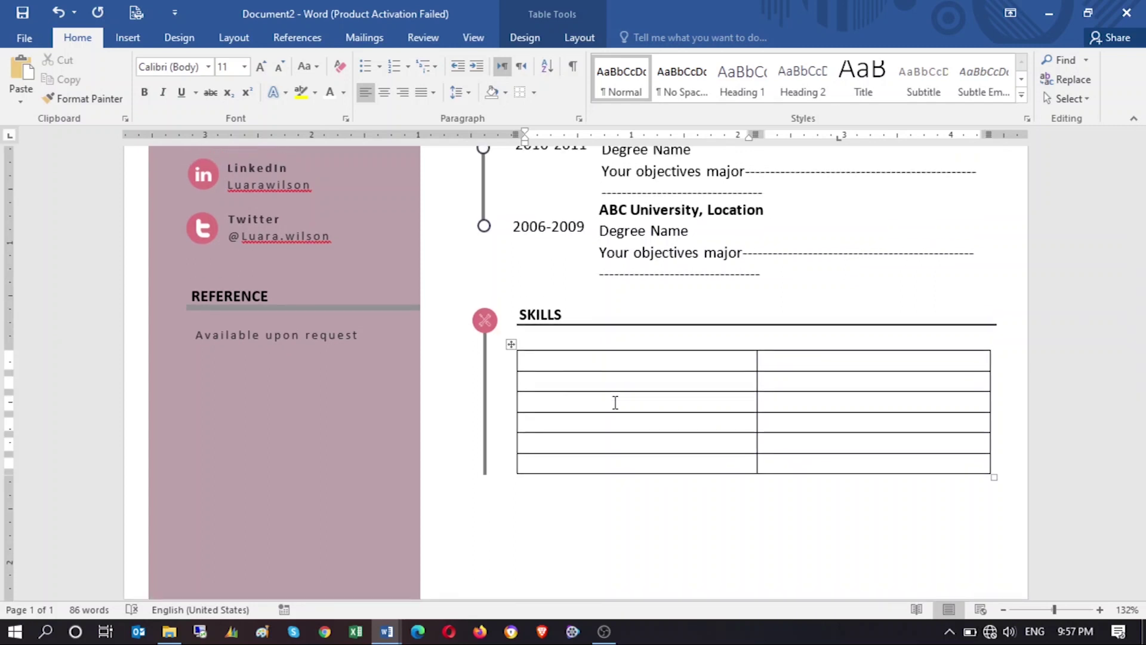
- List Illustrator, Photoshop, After Effects, HTML5 CSS3, JQuery and Javascript in the skills table rows
{"action": "type", "text": "Illus"}
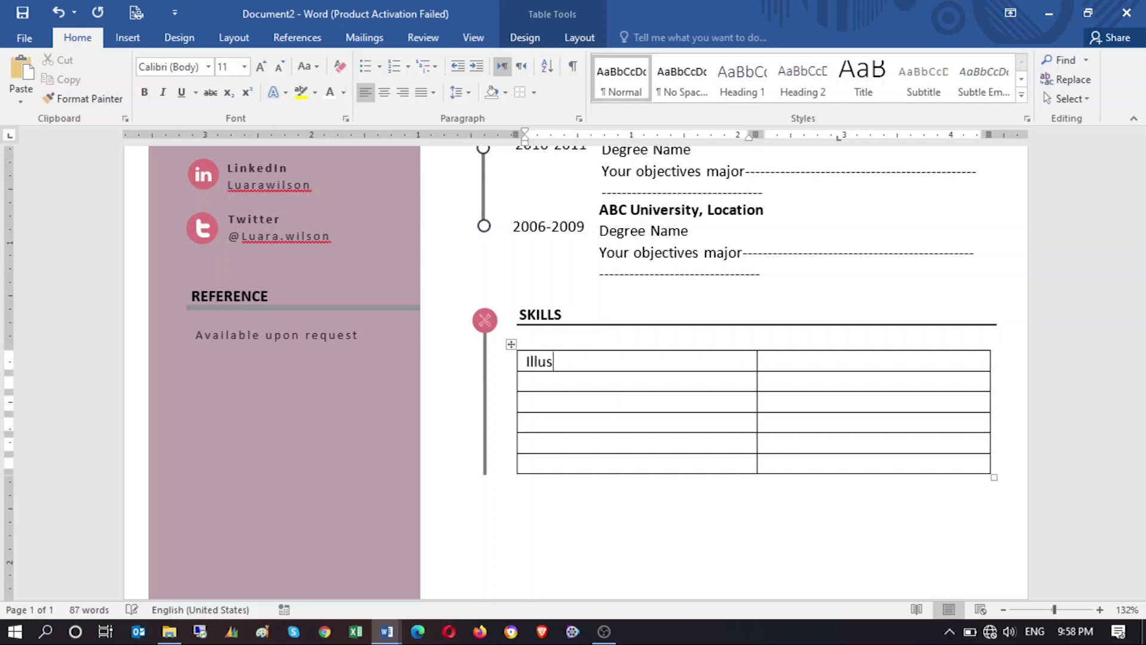
{"action": "type", "text": "Photoshop"}
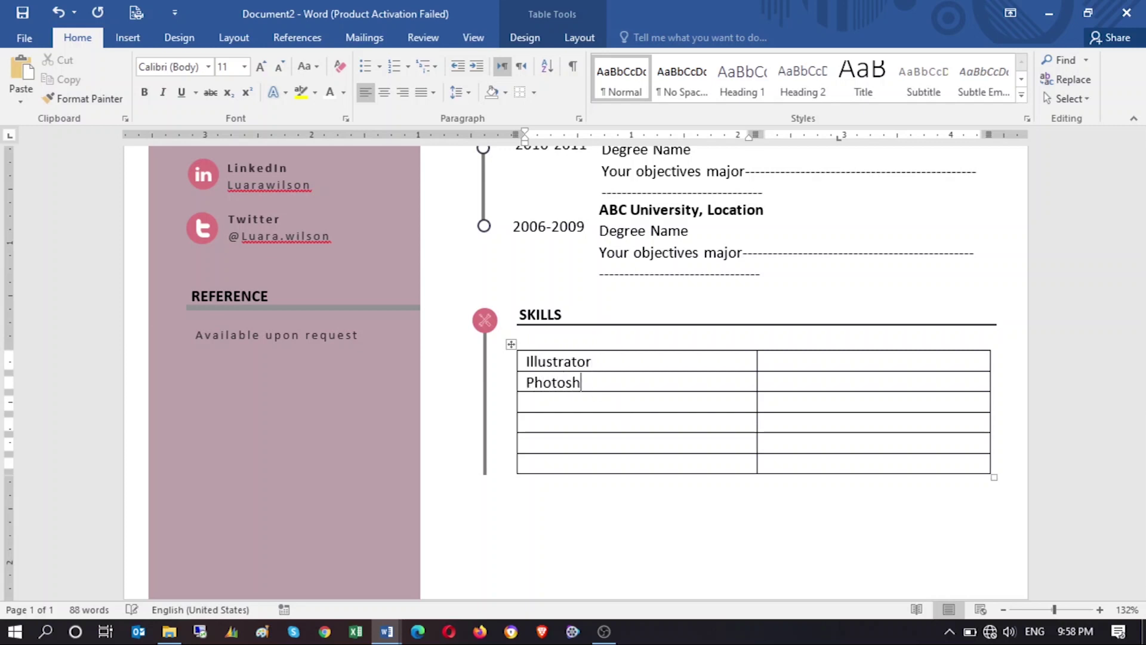
{"action": "left_click", "coordinate": [558, 410]}
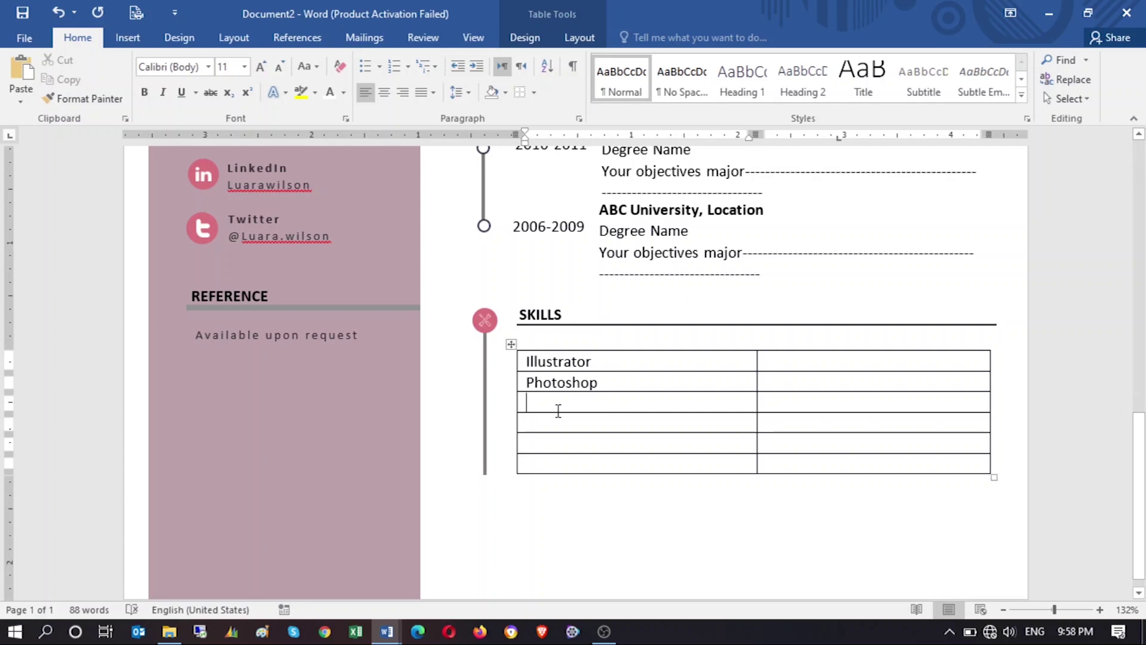
{"action": "type", "text": "After Effects"}
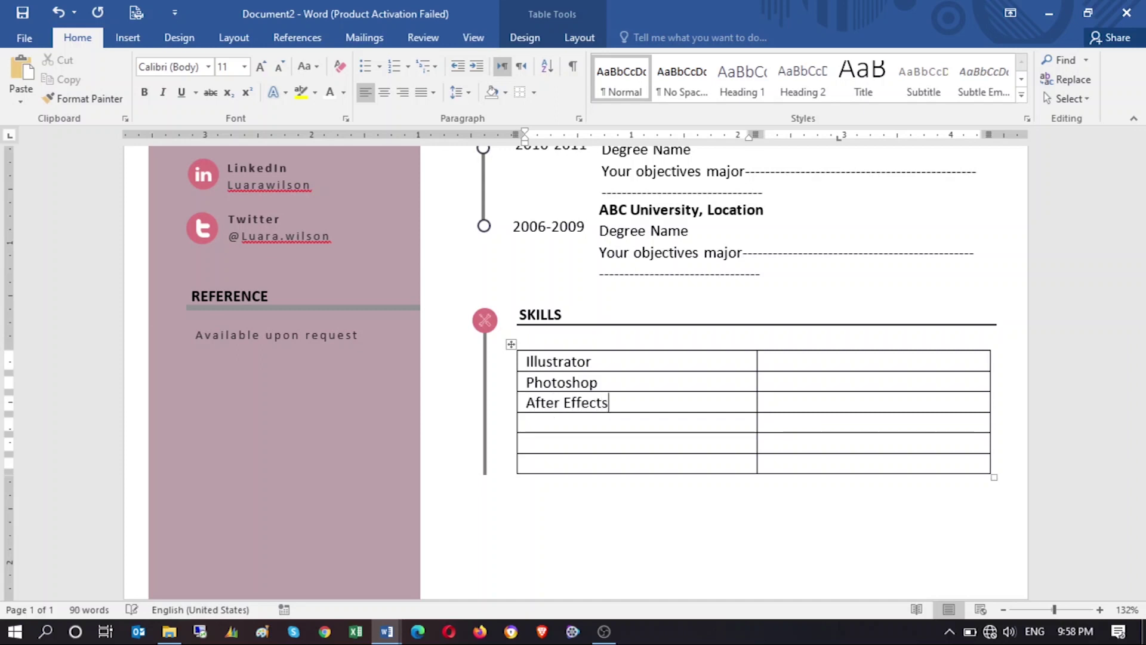
{"action": "left_click", "coordinate": [541, 423]}
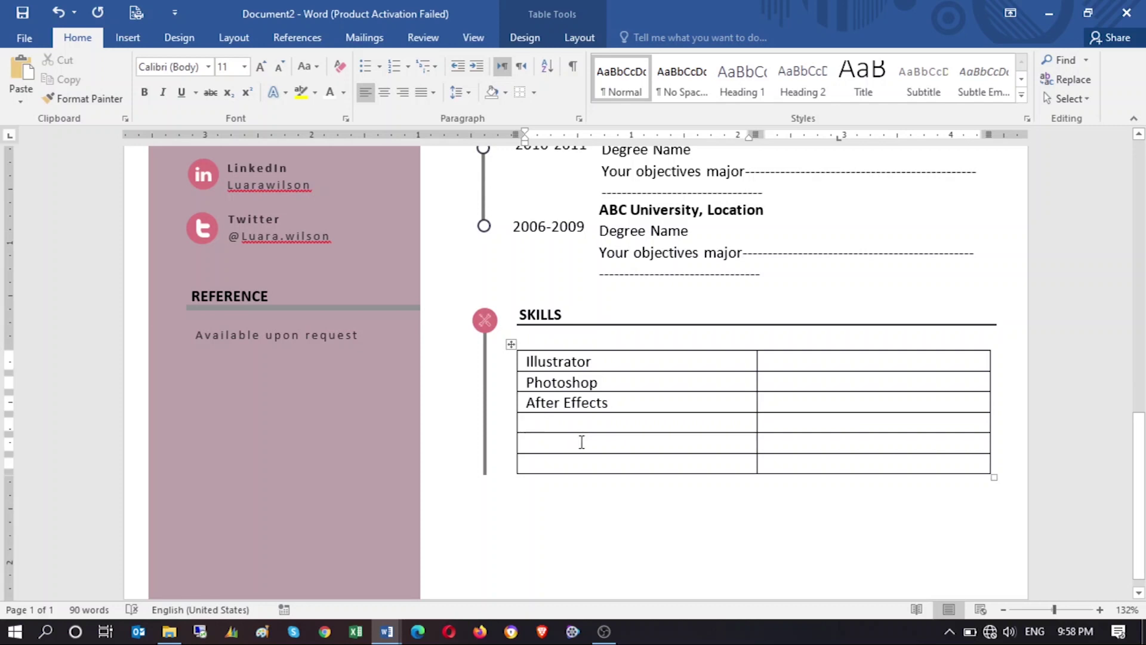
{"action": "type", "text": "HTML5"}
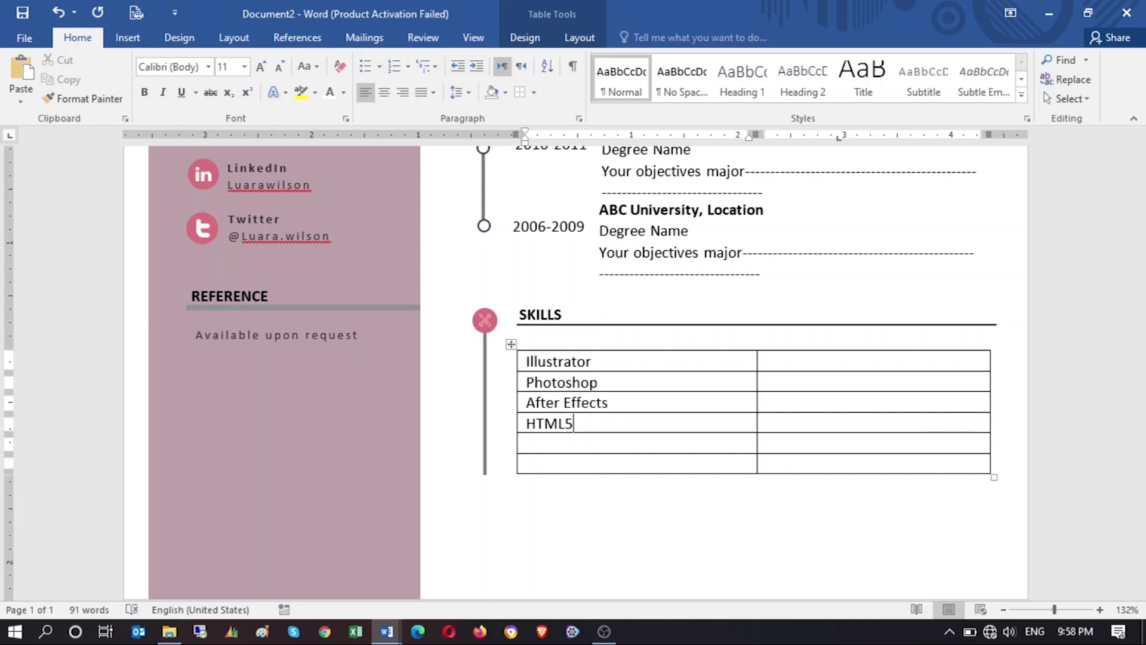
{"action": "type", "text": "CSS3"}
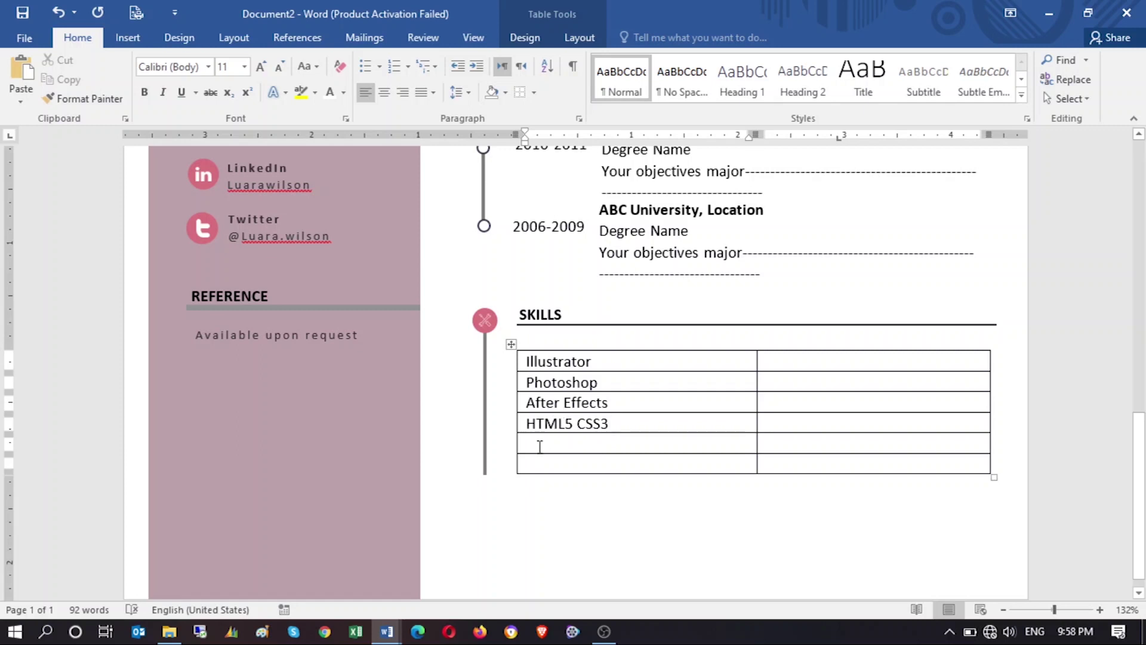
{"action": "type", "text": "JQ"}
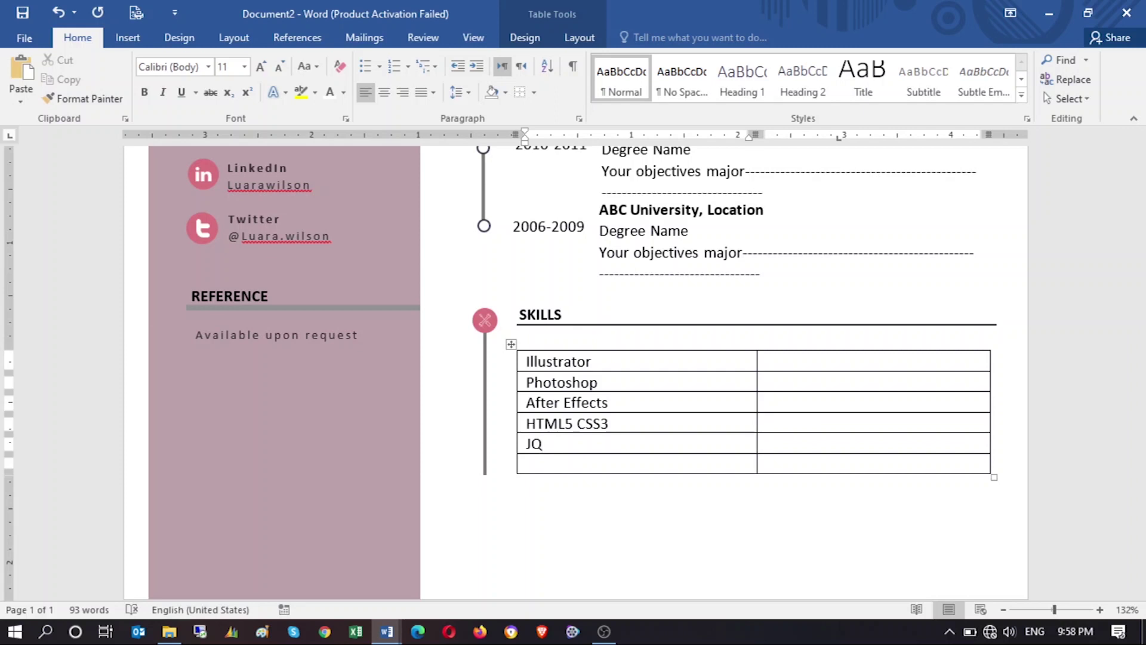
{"action": "type", "text": "ue"}
{"action": "type", "text": "ry"}
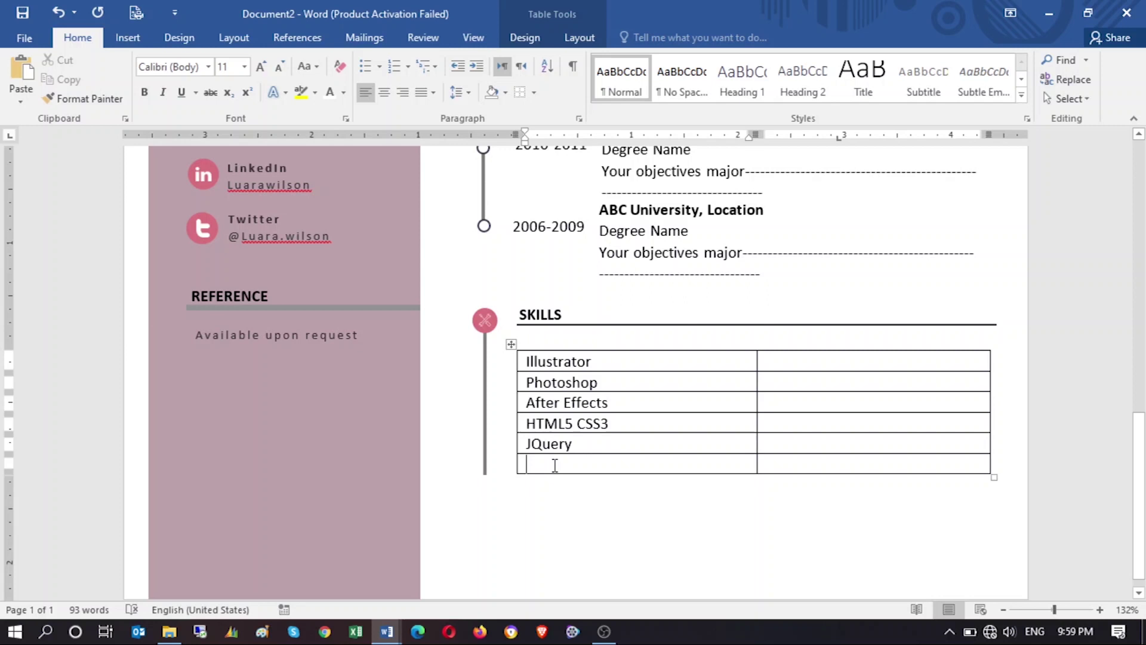
{"action": "type", "text": "Jav"}
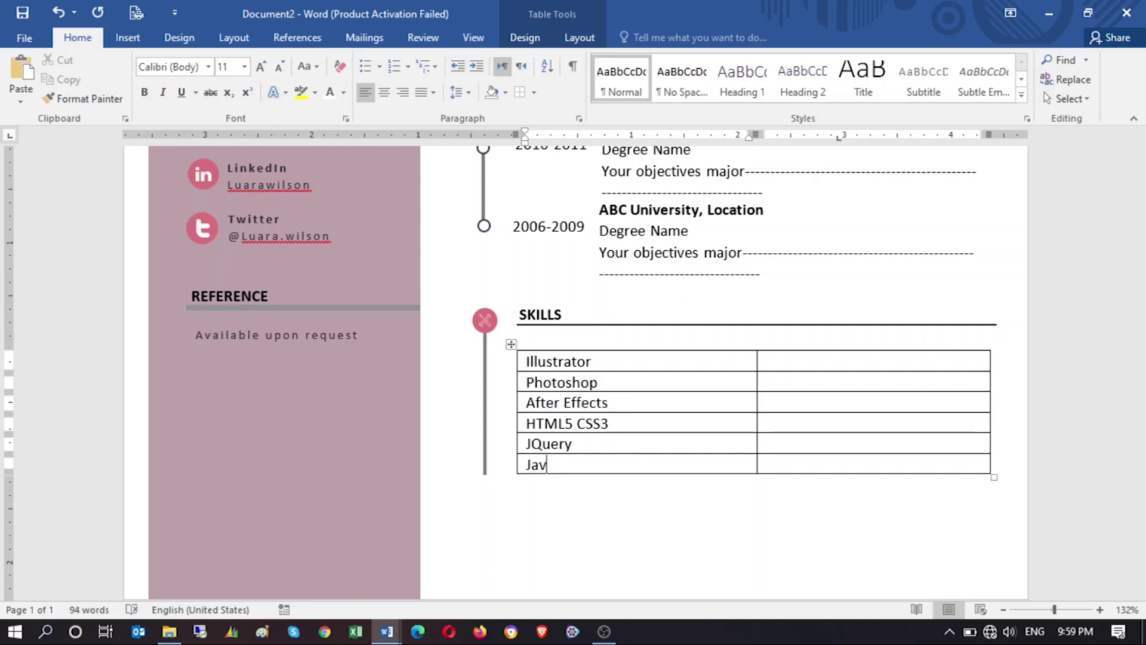
{"action": "type", "text": "ascr"}
{"action": "type", "text": "ipt"}
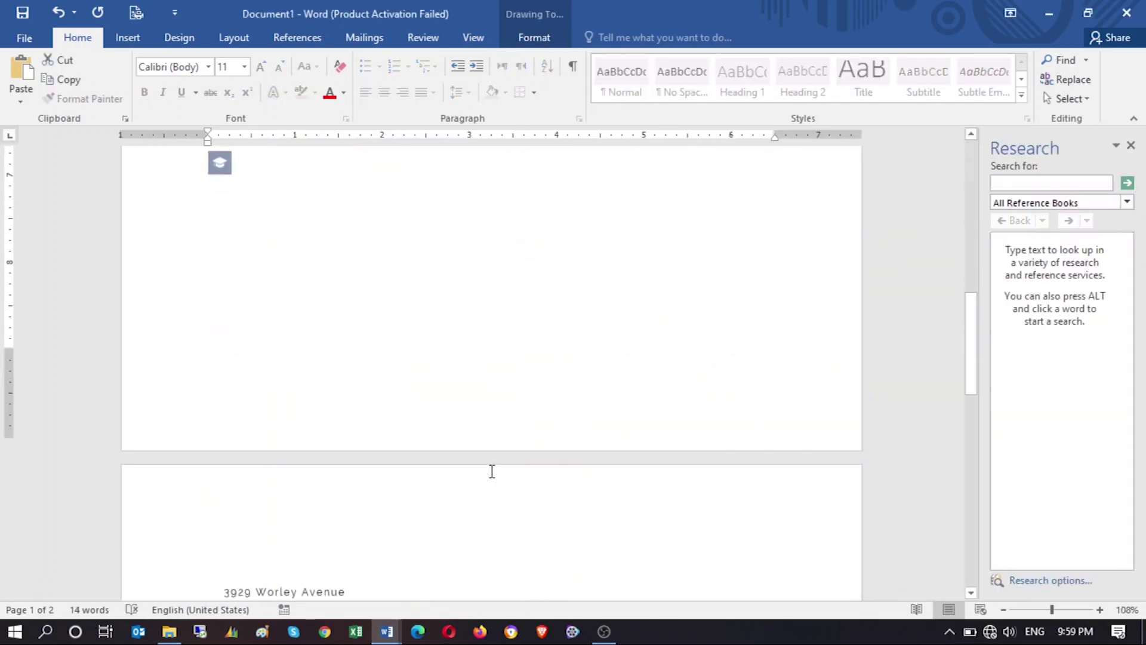
- Copy the grey skill bar shape and paste it into the Javascript row
{"action": "scroll", "coordinate": [492, 472], "scroll_direction": "down", "scroll_amount": 5}
{"action": "scroll", "coordinate": [490, 473], "scroll_direction": "down", "scroll_amount": 1}
{"action": "scroll", "coordinate": [492, 471], "scroll_direction": "down", "scroll_amount": 3}
{"action": "left_click", "coordinate": [278, 482]}
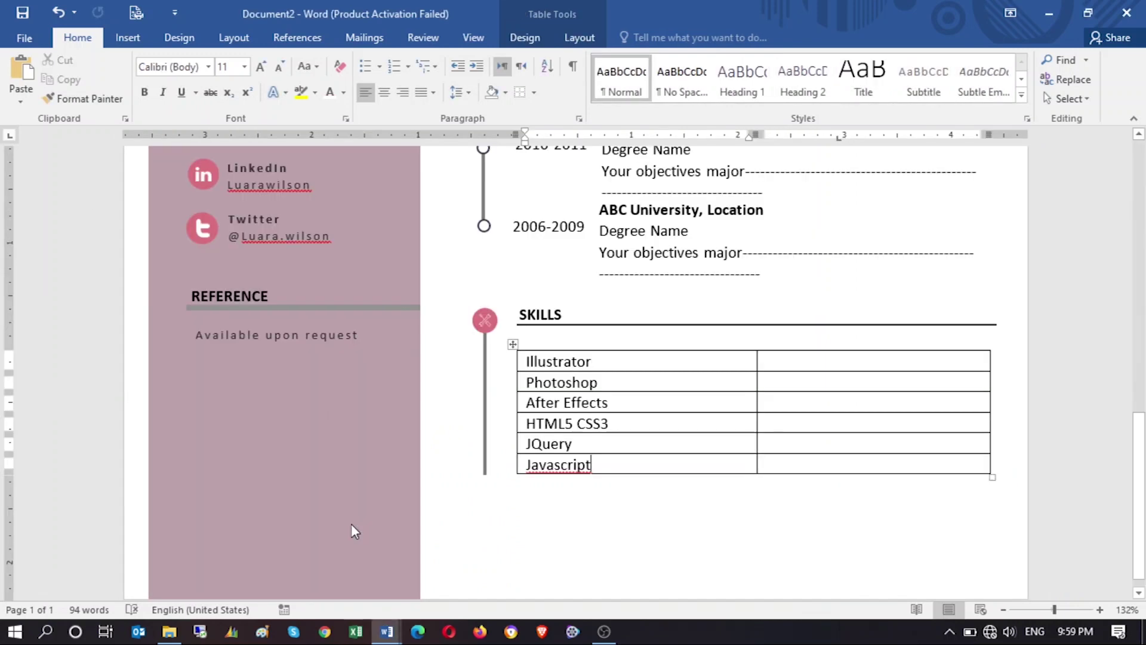
{"action": "key", "text": "ctrl+v"}
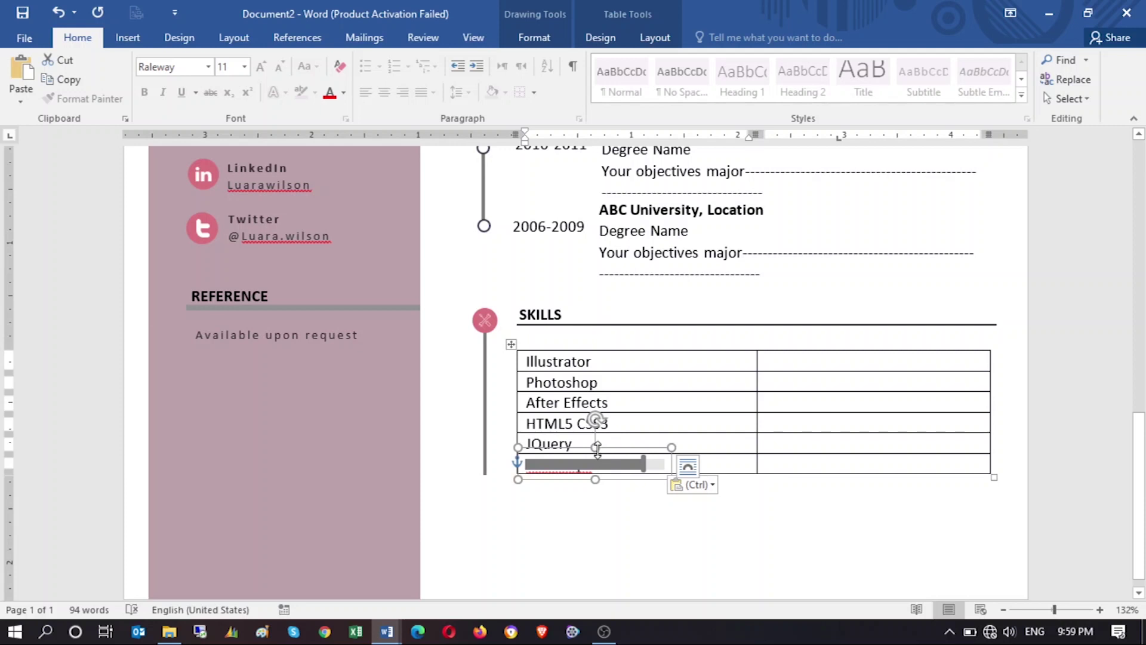
- Move the pasted skill bar beside the first skill and narrow it to 0.7" wide
{"action": "left_click_drag", "start_coordinate": [564, 457], "coordinate": [621, 381]}
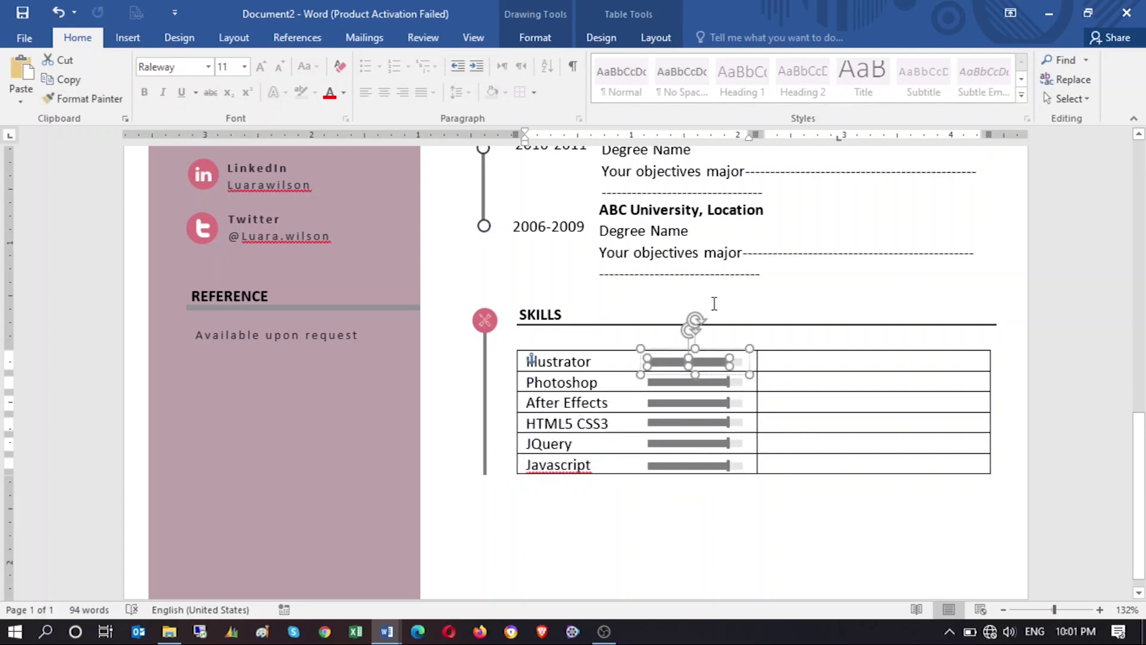
{"action": "left_click", "coordinate": [537, 39]}
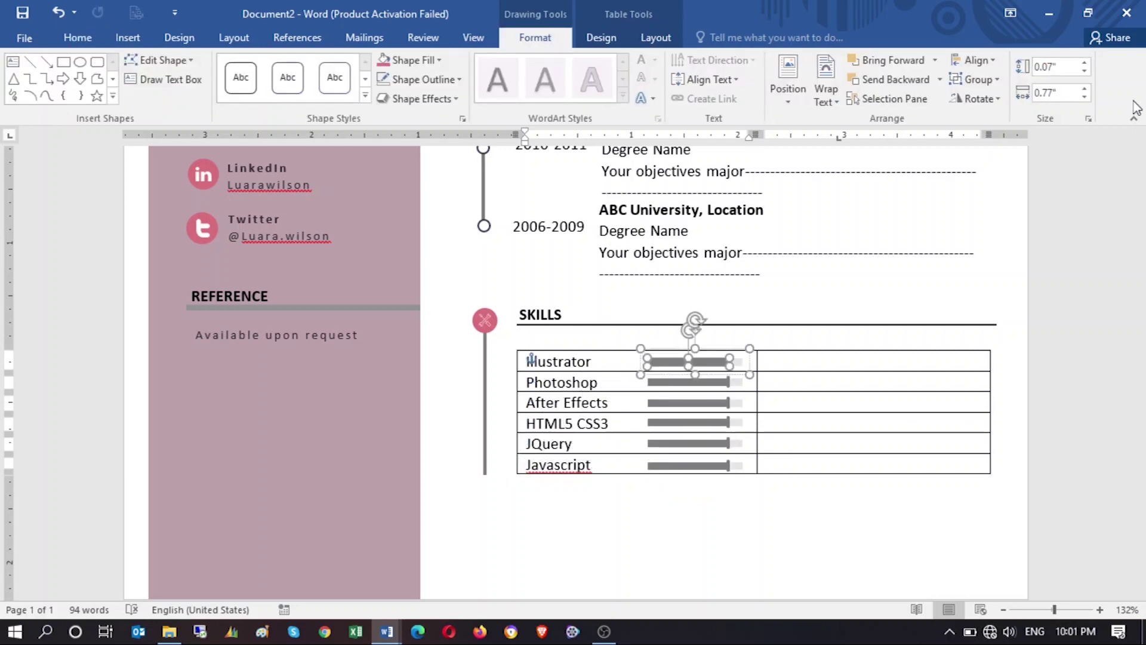
{"action": "left_click", "coordinate": [1087, 99]}
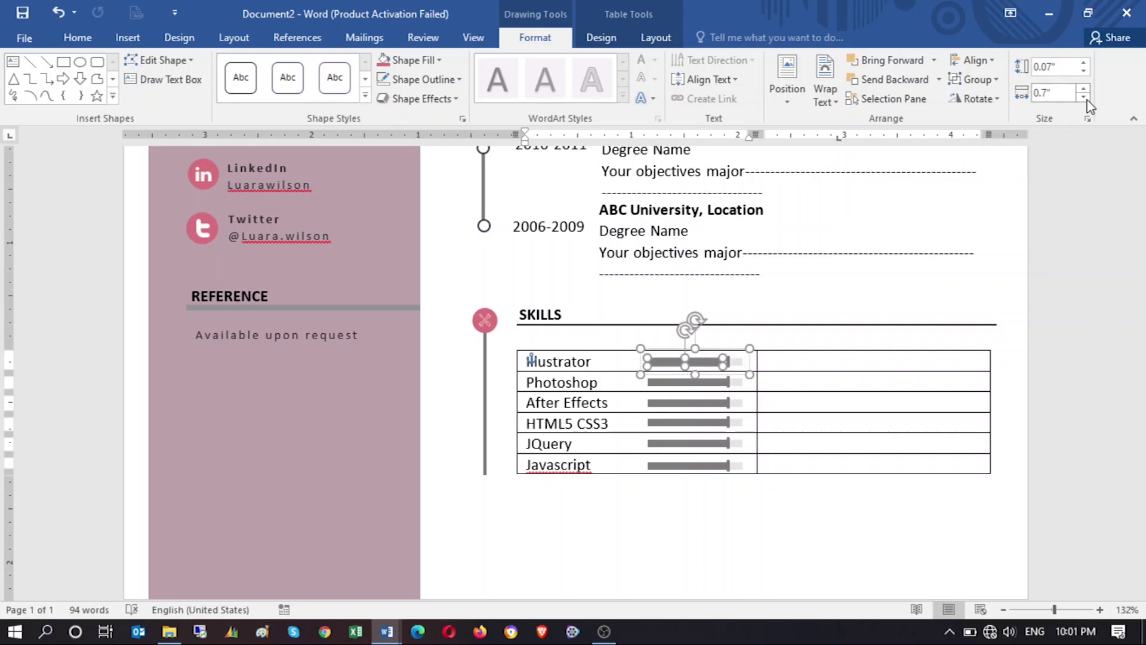
{"action": "mouse_move", "coordinate": [786, 354]}
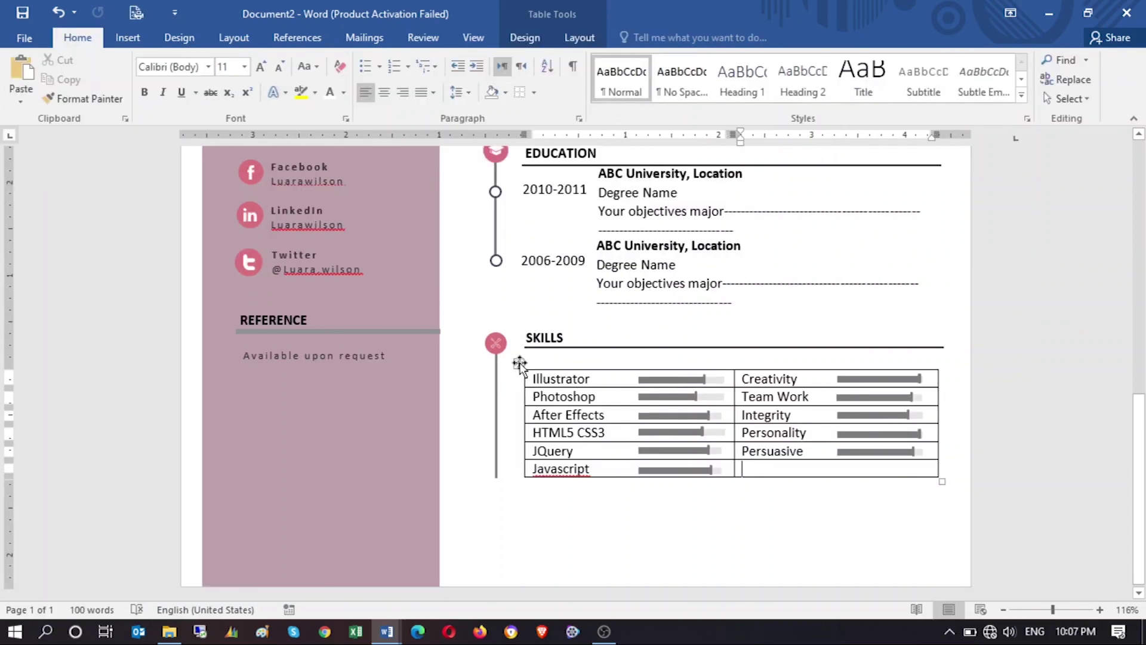
{"action": "left_click", "coordinate": [519, 363]}
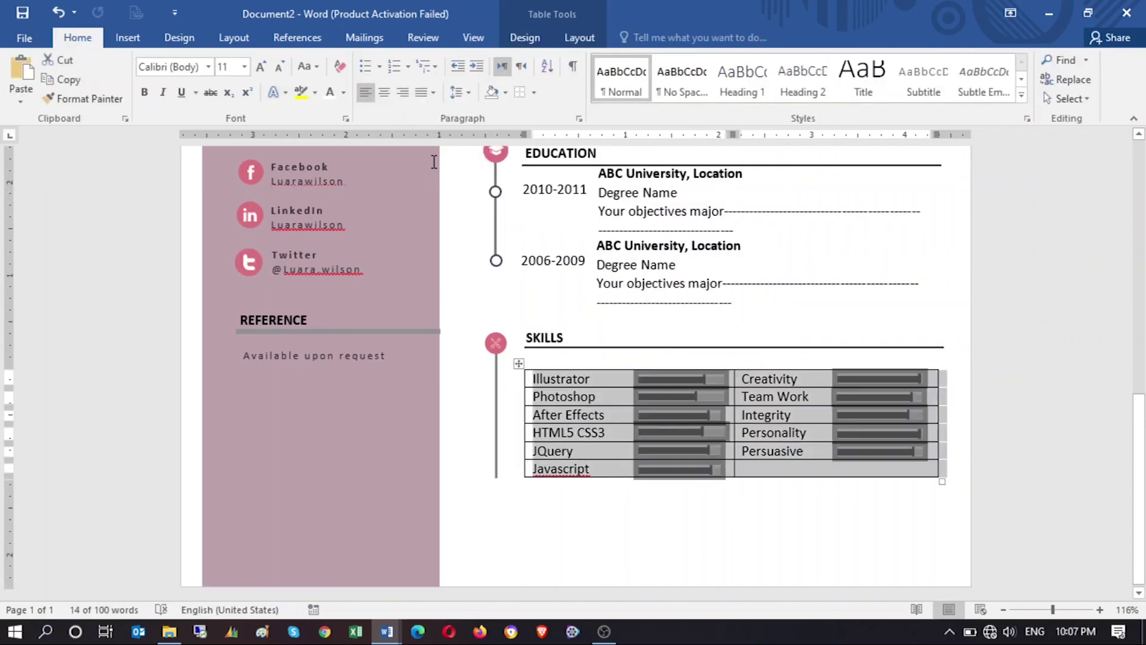
- Apply No Border to the whole skills table and check the borderless look
{"action": "left_click", "coordinate": [534, 94]}
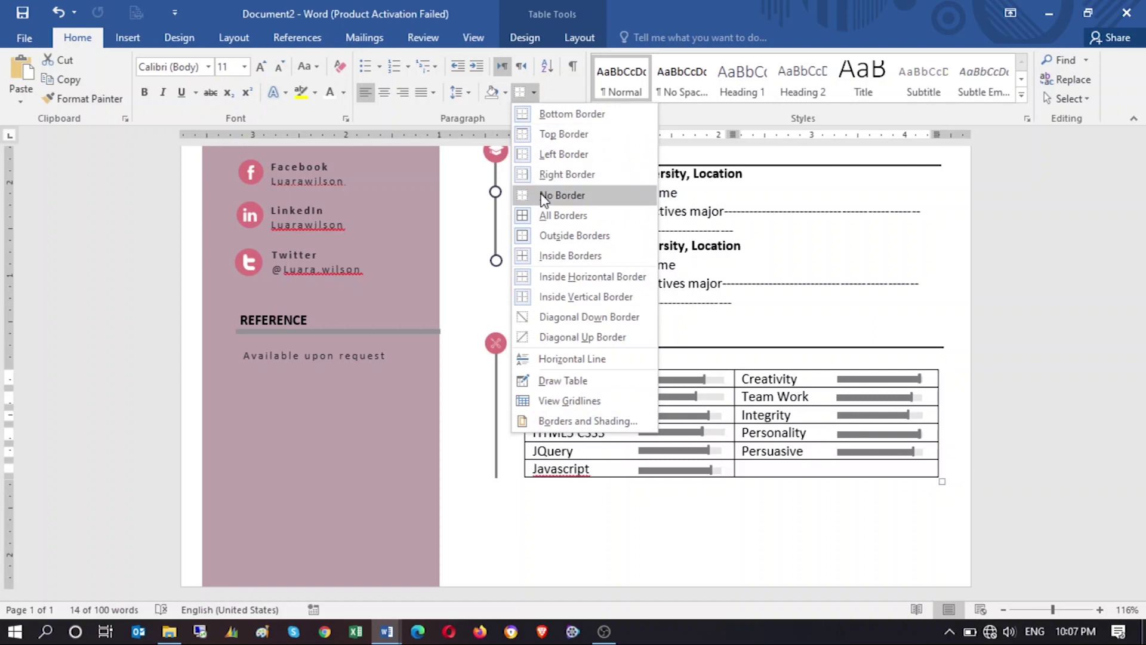
{"action": "left_click", "coordinate": [560, 229]}
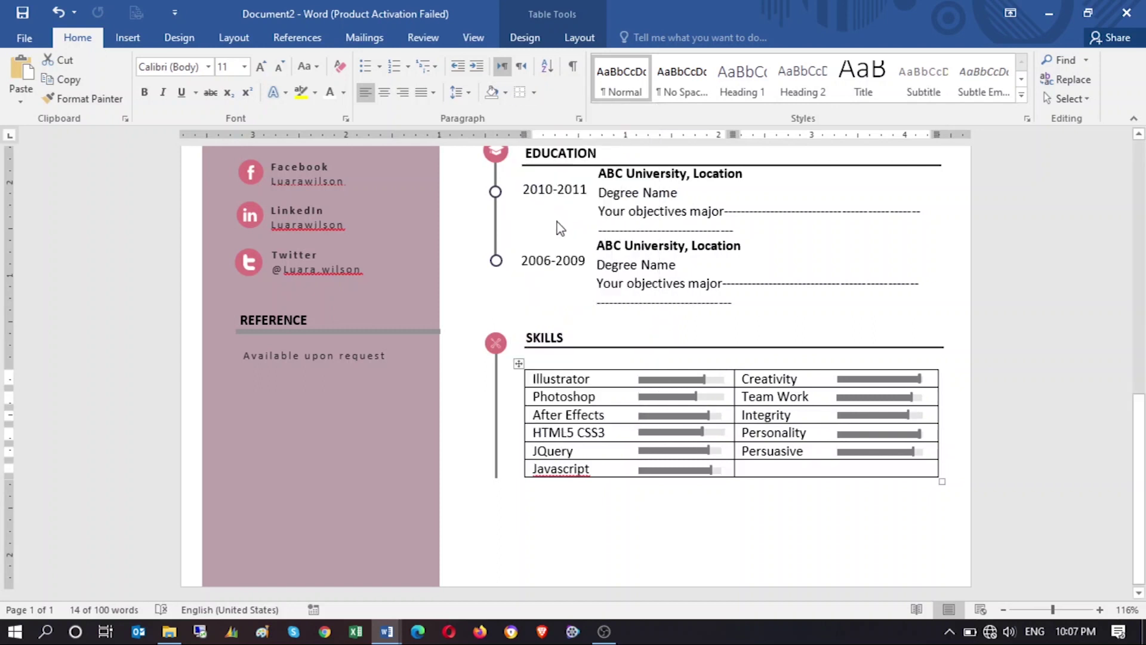
{"action": "left_click", "coordinate": [613, 512]}
{"action": "scroll", "coordinate": [716, 576], "scroll_direction": "up", "scroll_amount": 1}
{"action": "scroll", "coordinate": [717, 577], "scroll_direction": "up", "scroll_amount": 1}
{"action": "scroll", "coordinate": [717, 577], "scroll_direction": "up", "scroll_amount": 1}
{"action": "scroll", "coordinate": [714, 572], "scroll_direction": "up", "scroll_amount": 3}
{"action": "scroll", "coordinate": [714, 571], "scroll_direction": "up", "scroll_amount": 1}
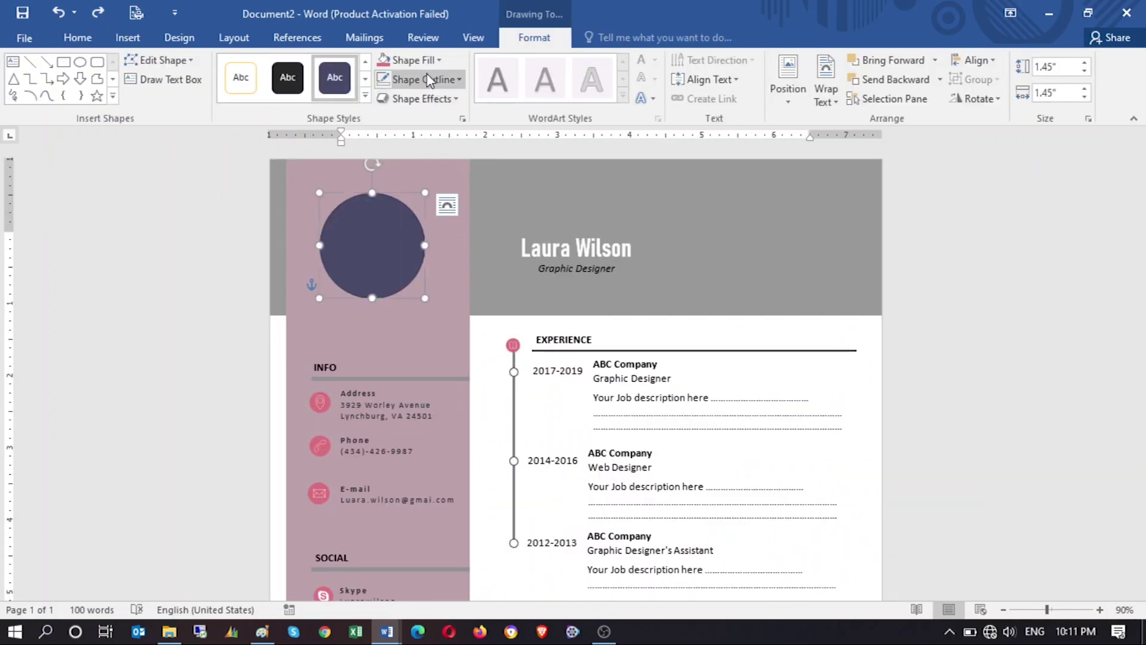
- Fill the photo circle with the CV Pic.jpg picture from the Pictures folder
{"action": "left_click", "coordinate": [428, 62]}
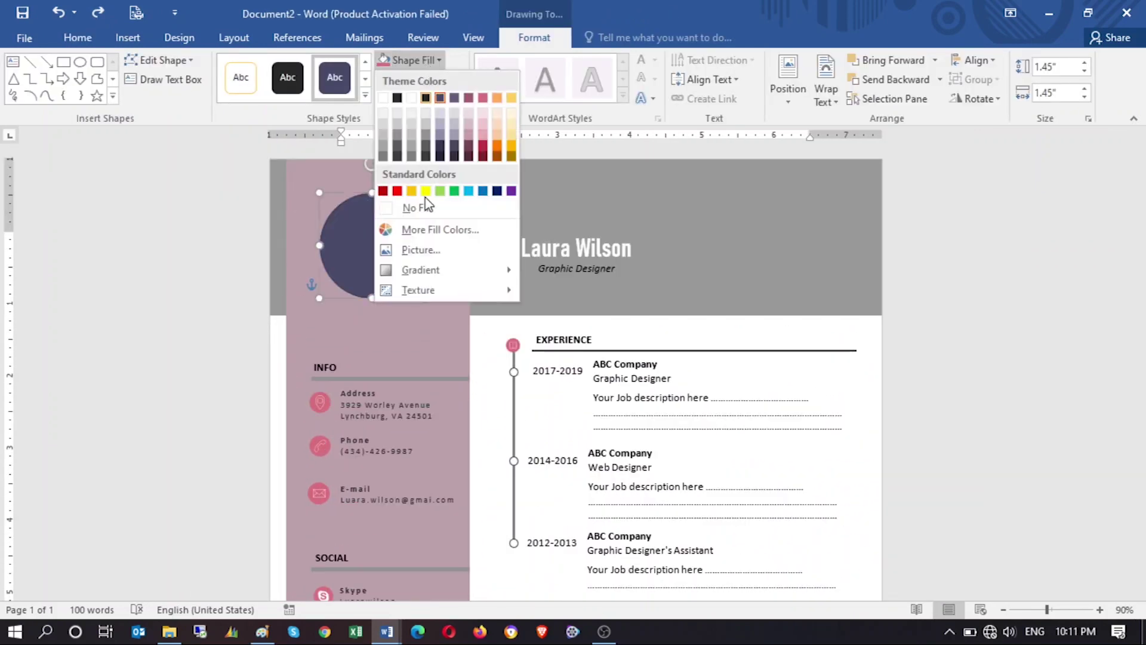
{"action": "left_click", "coordinate": [412, 250]}
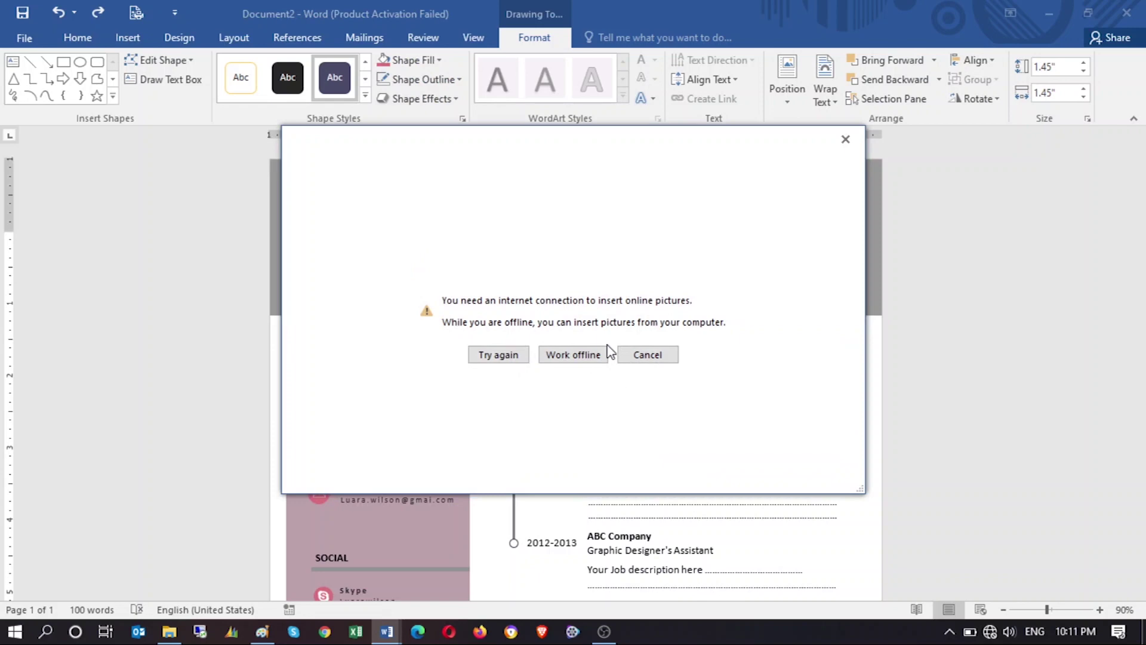
{"action": "left_click", "coordinate": [584, 357]}
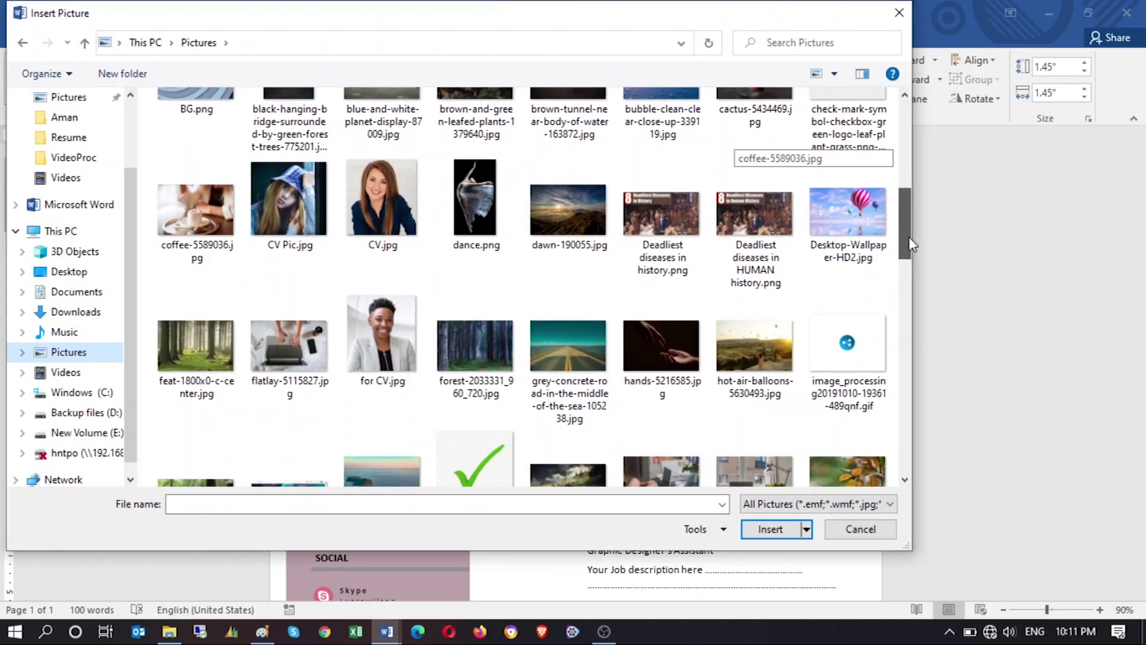
{"action": "scroll", "coordinate": [910, 244], "scroll_direction": "down", "scroll_amount": 1}
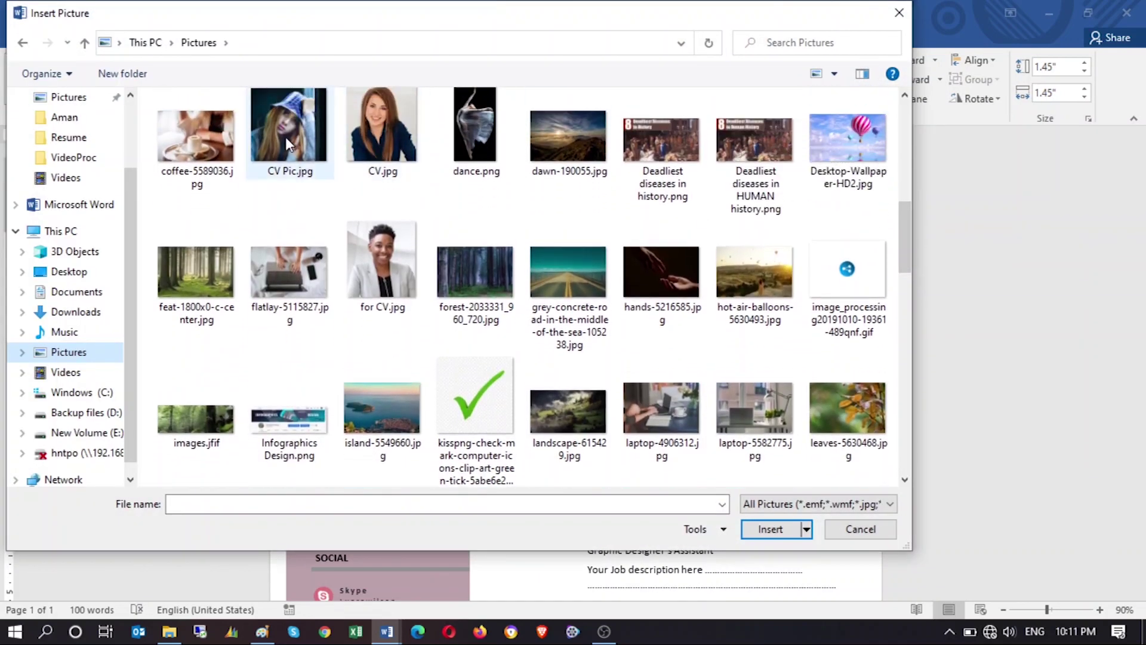
{"action": "left_click", "coordinate": [288, 144]}
{"action": "left_click", "coordinate": [789, 530]}
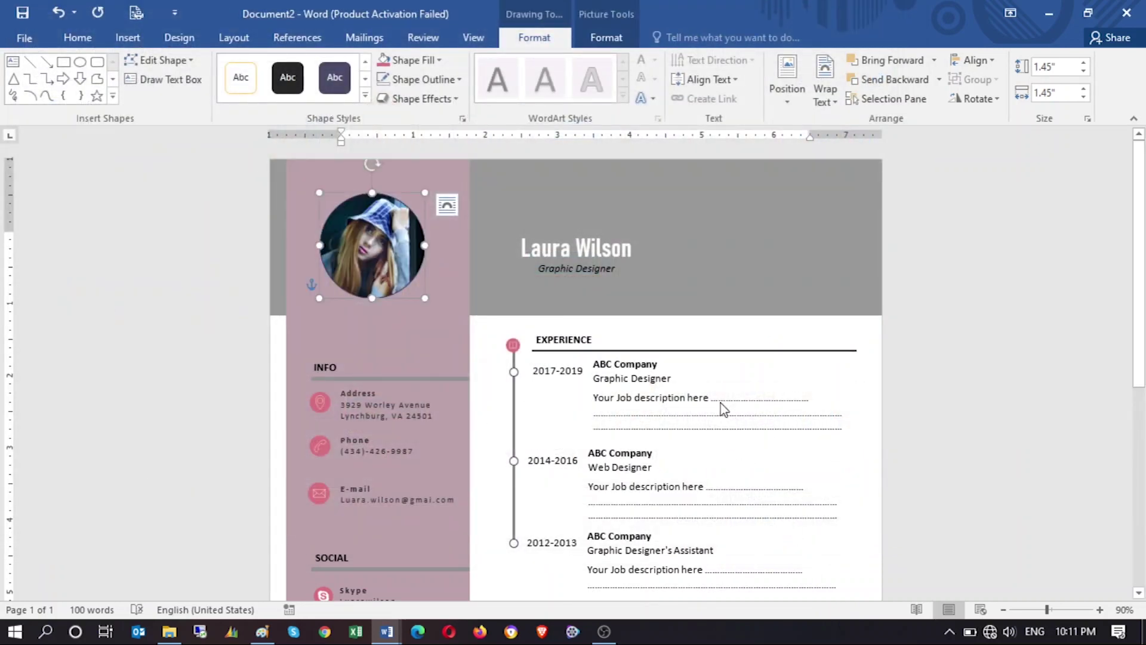
- Deselect the photo to view the finished one-page resume
{"action": "mouse_move", "coordinate": [616, 249]}
{"action": "left_click", "coordinate": [348, 359]}
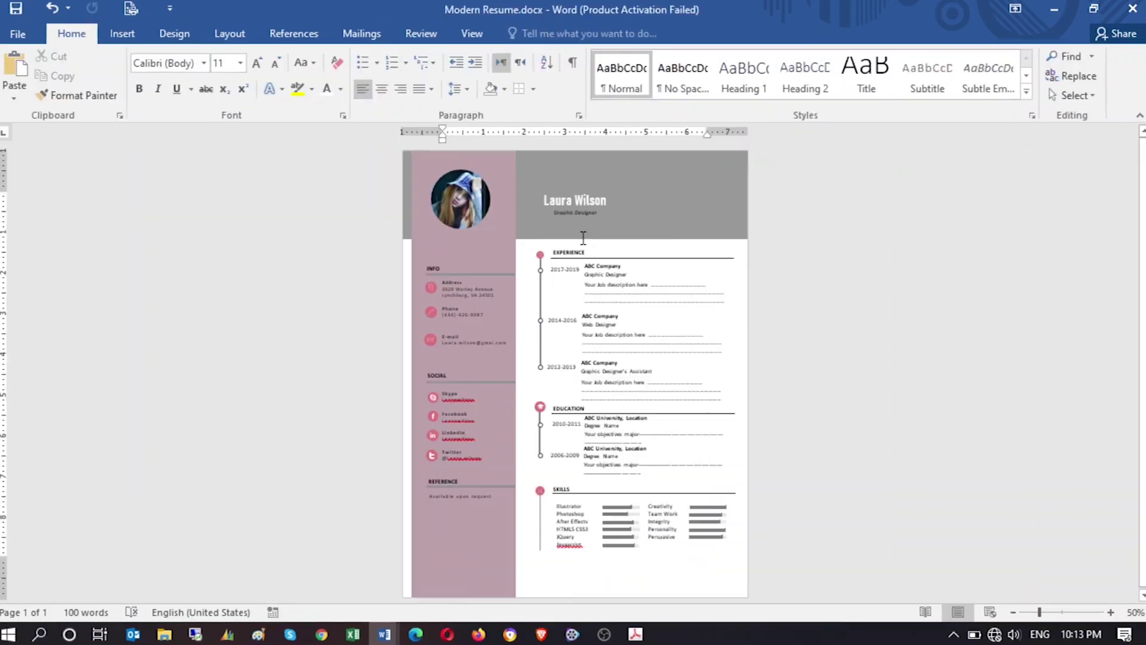